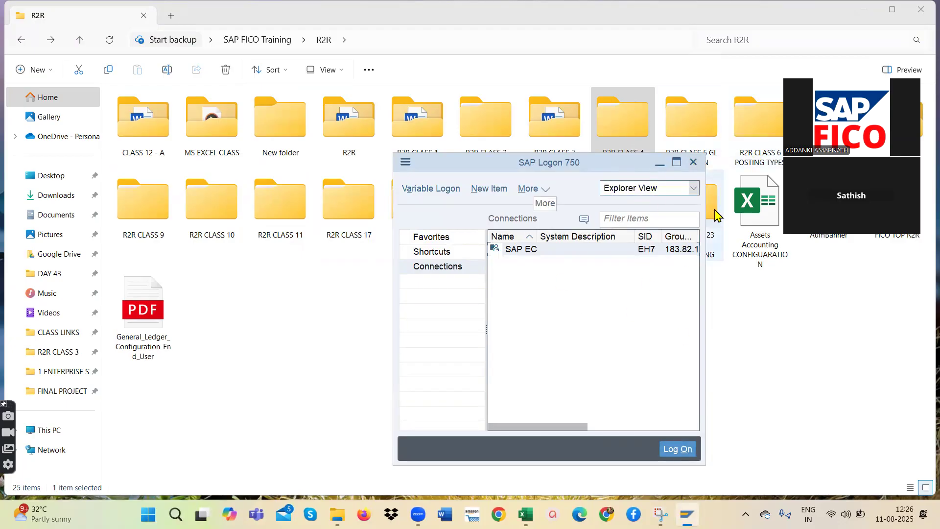
# - Restart SAP Logon in a maximized window and open the SAP EC connection
pyautogui.click(693, 162)
pyautogui.click(202, 514)
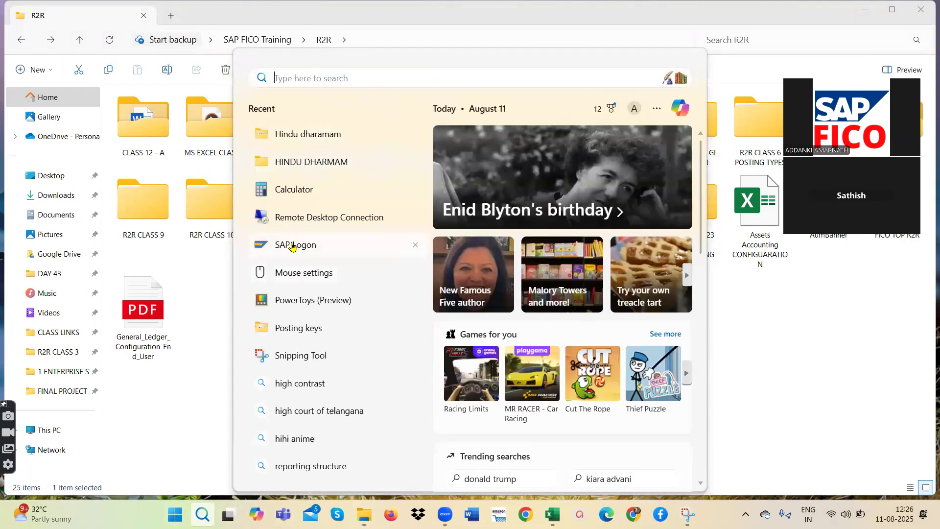
pyautogui.click(292, 245)
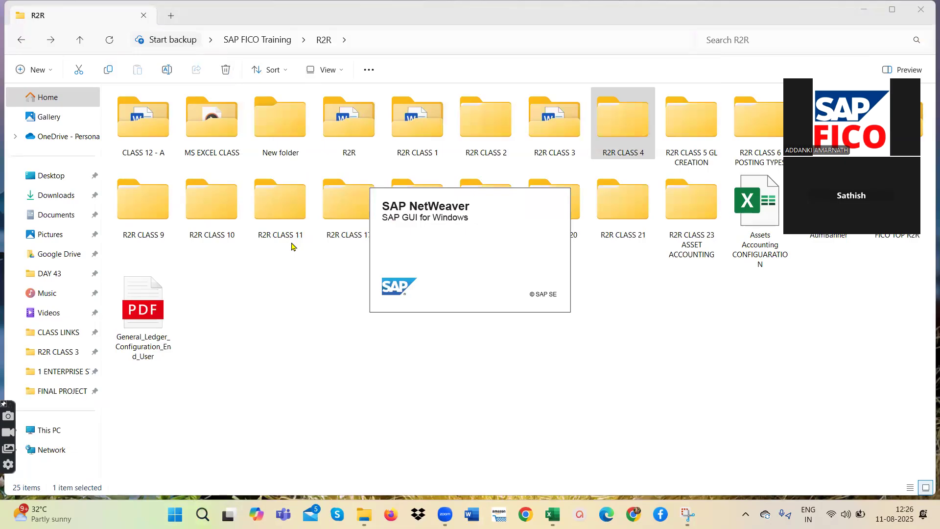
pyautogui.click(673, 160)
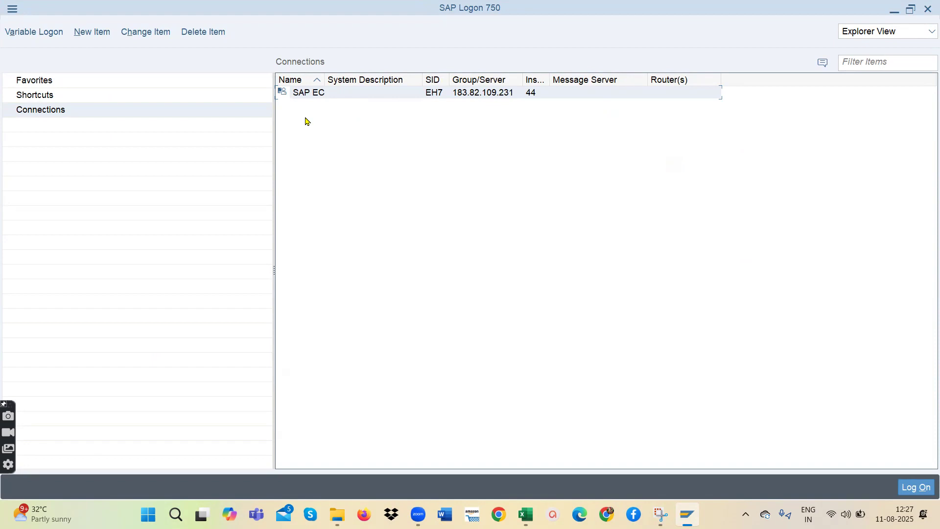
pyautogui.doubleClick(319, 94)
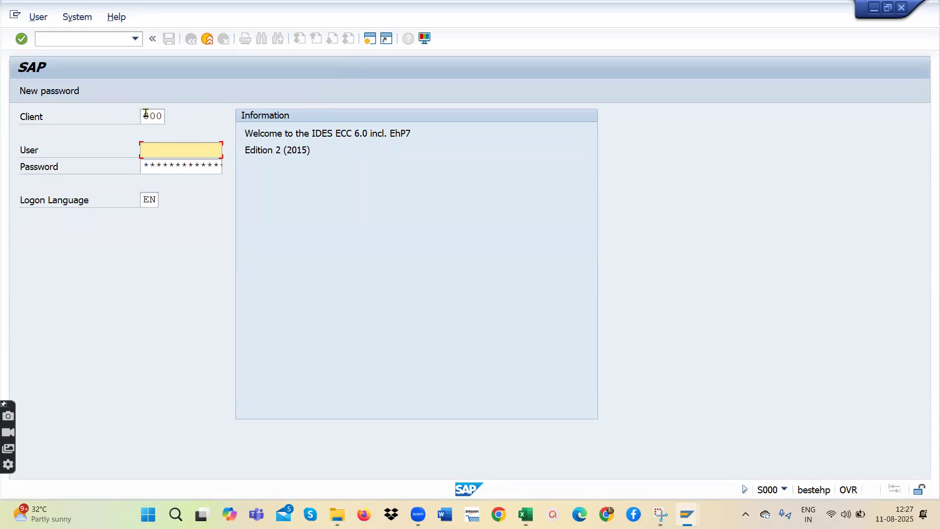
# - Fill in the saved user name on the logon screen and go to the password field
pyautogui.click(166, 152)
pyautogui.click(167, 153)
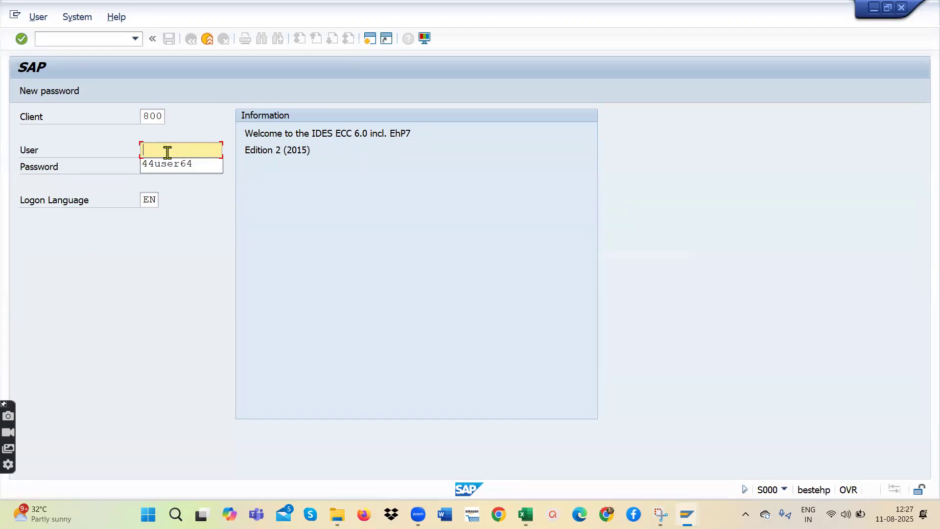
pyautogui.click(167, 164)
pyautogui.click(168, 165)
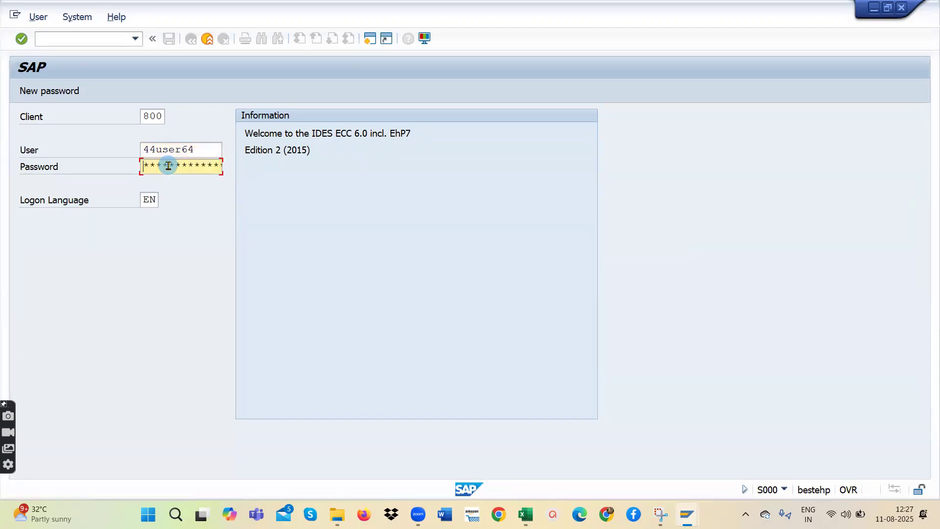
# - Try to log on with the account password
pyautogui.press('capslock')
pyautogui.press('capslock')
pyautogui.press('capslock')
pyautogui.press('capslock')
pyautogui.press('capslock')
pyautogui.press('capslock')
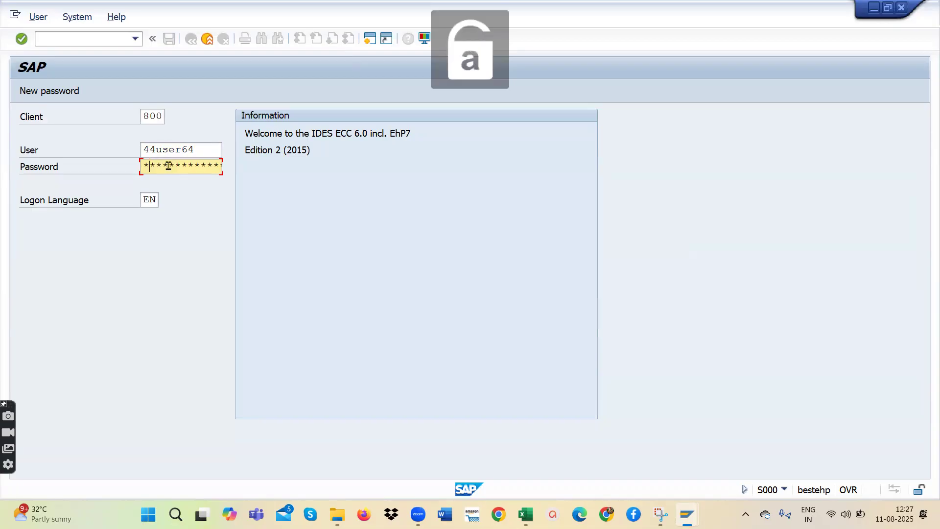
pyautogui.press('capslock')
pyautogui.press('capslock')
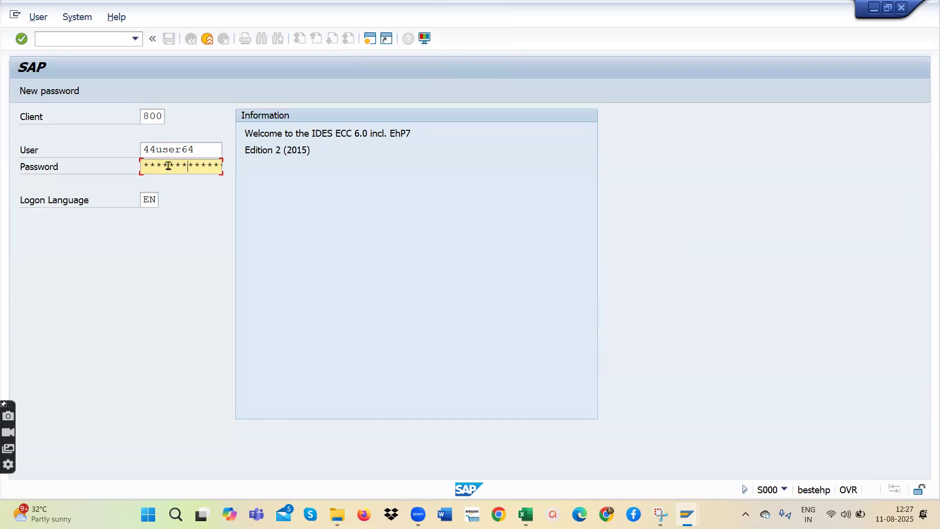
pyautogui.press('Return')
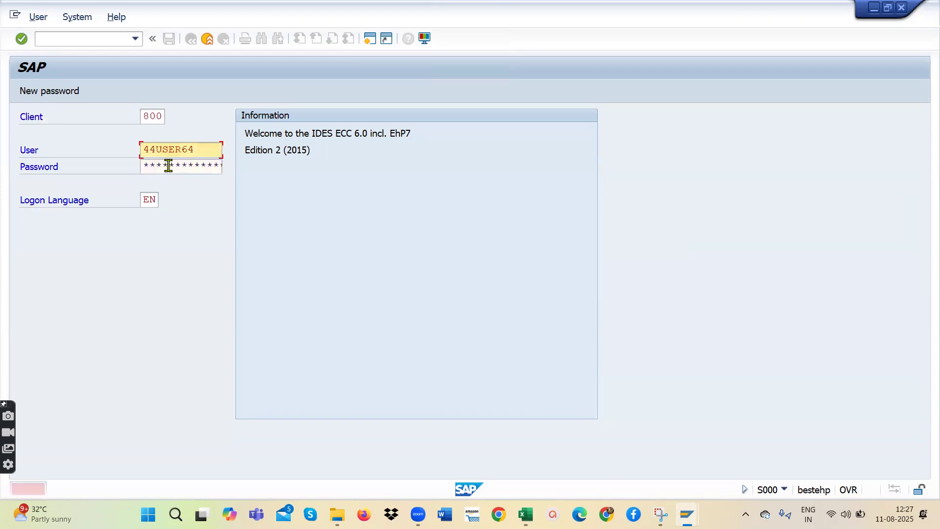
# - Re-enter the account password, log on, and acknowledge the information message about failed logon attempts
pyautogui.press('Tab')
pyautogui.press('capslock')
pyautogui.press('capslock')
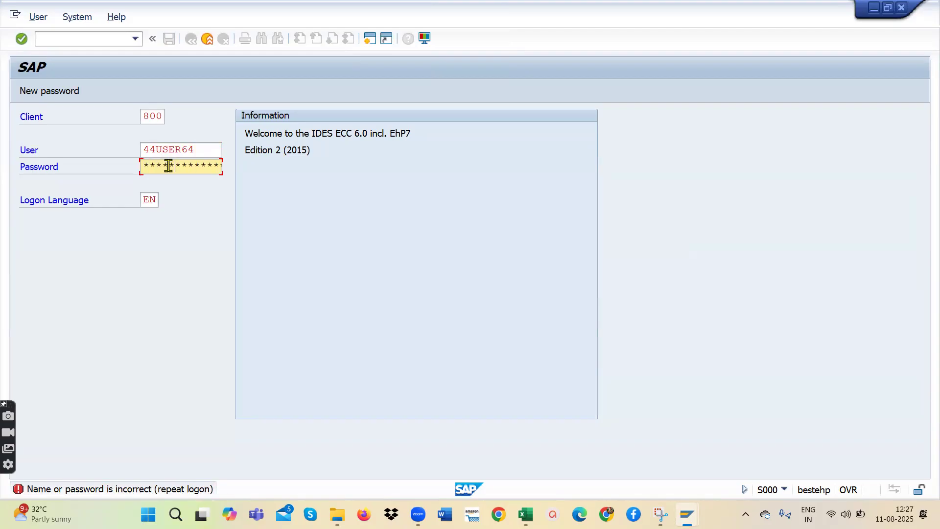
pyautogui.press('capslock')
pyautogui.press('capslock')
pyautogui.press('Return')
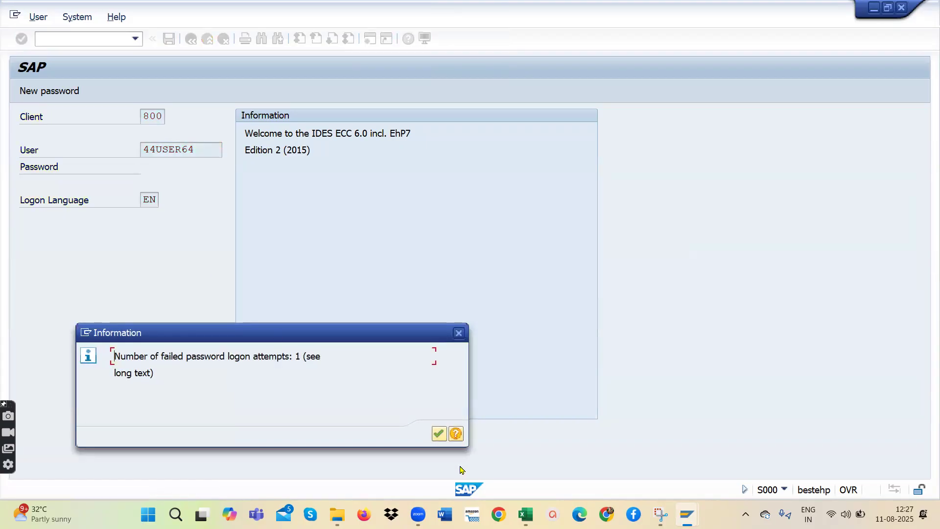
pyautogui.click(439, 434)
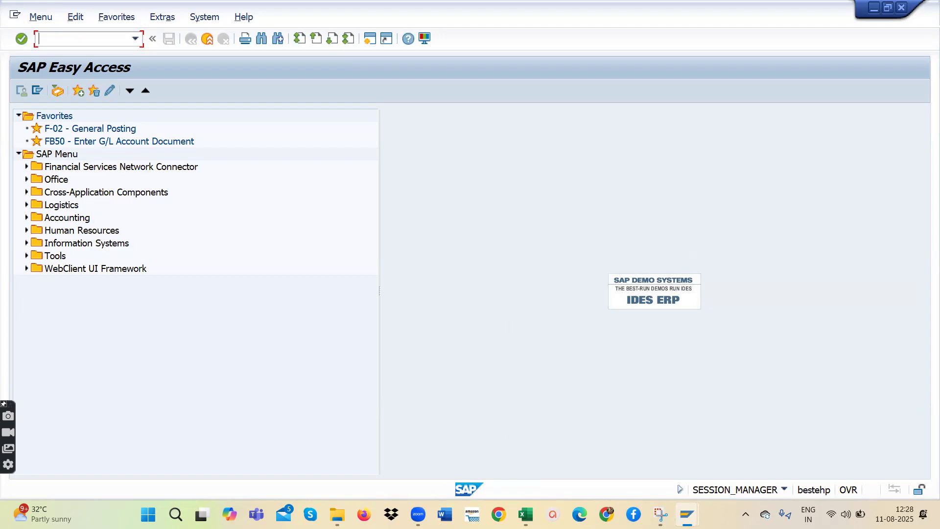
# - Switch to File Explorer and open the 1 ENTERPRISE STRUCTIOR folder inside R2R CLASS 4
pyautogui.moveTo(337, 514)
pyautogui.click(361, 442)
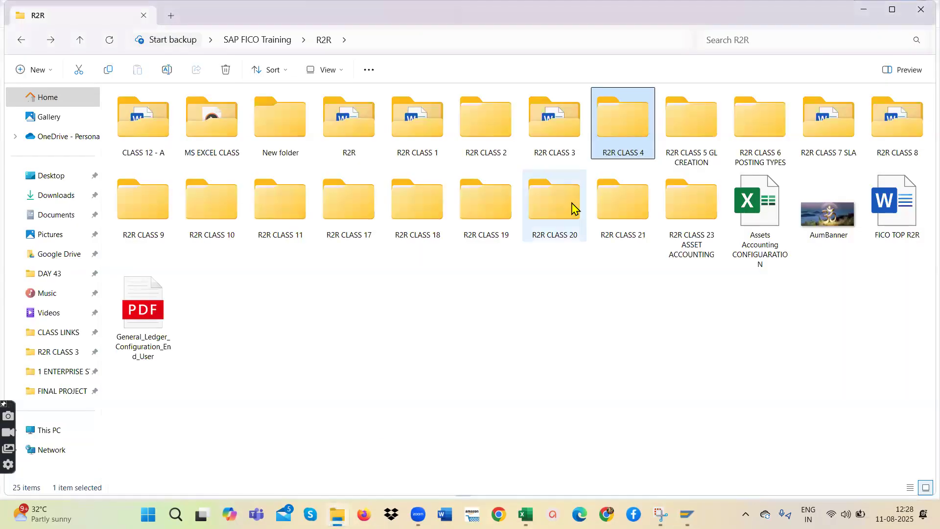
pyautogui.doubleClick(623, 135)
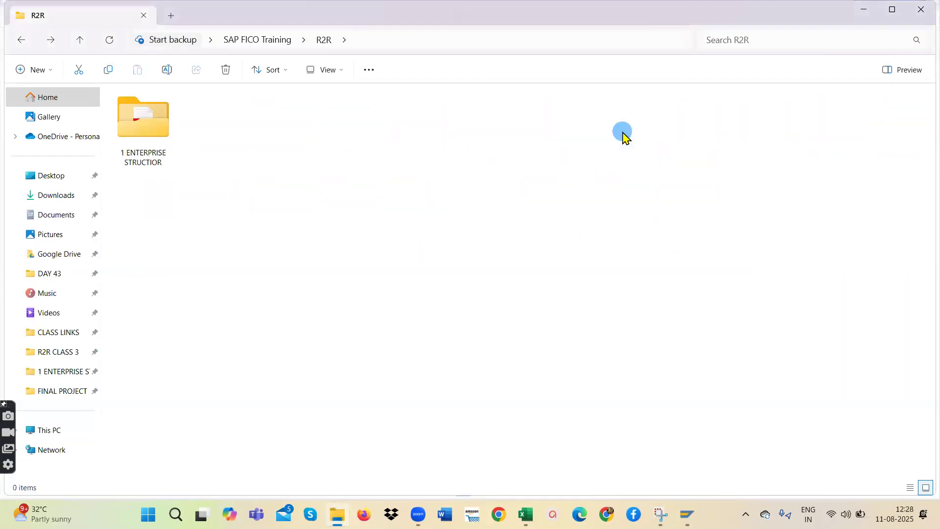
pyautogui.doubleClick(152, 131)
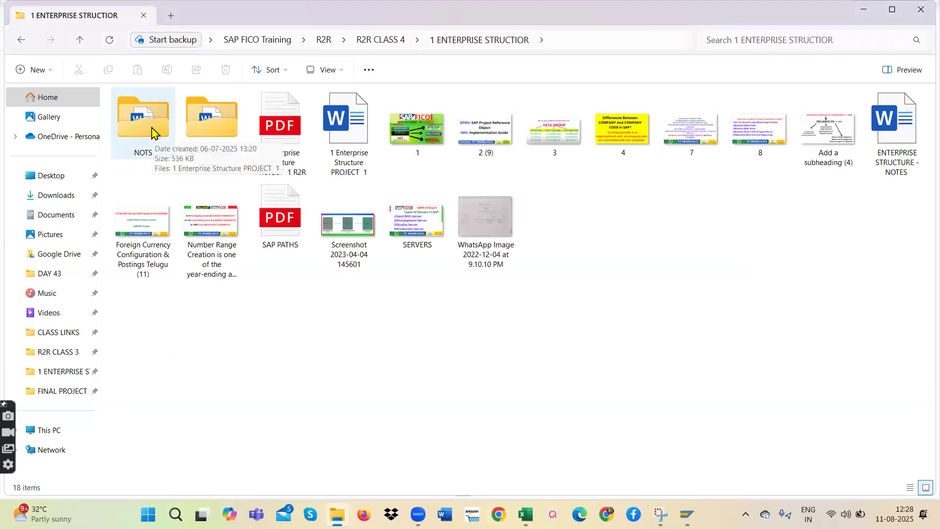
# - View image 1 about who the client is in SAP FICO in a maximized window, and close it
pyautogui.click(422, 132)
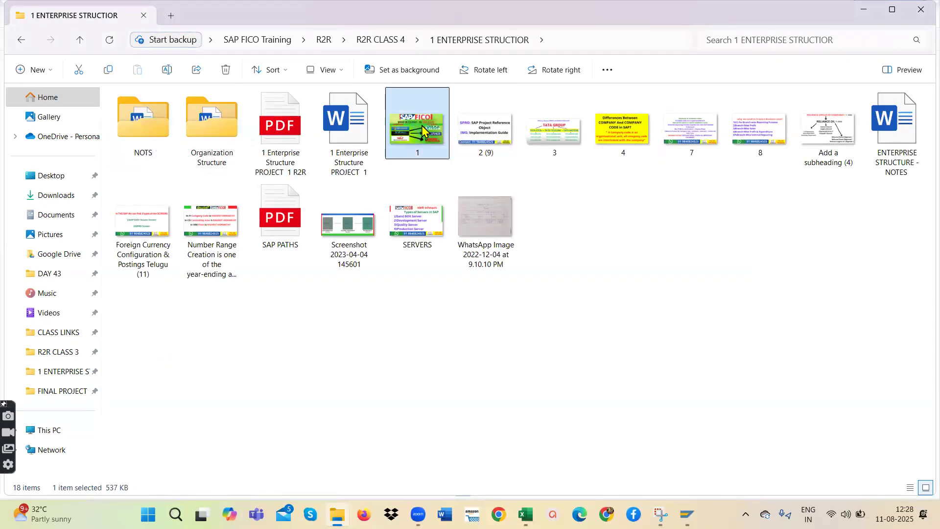
pyautogui.doubleClick(421, 128)
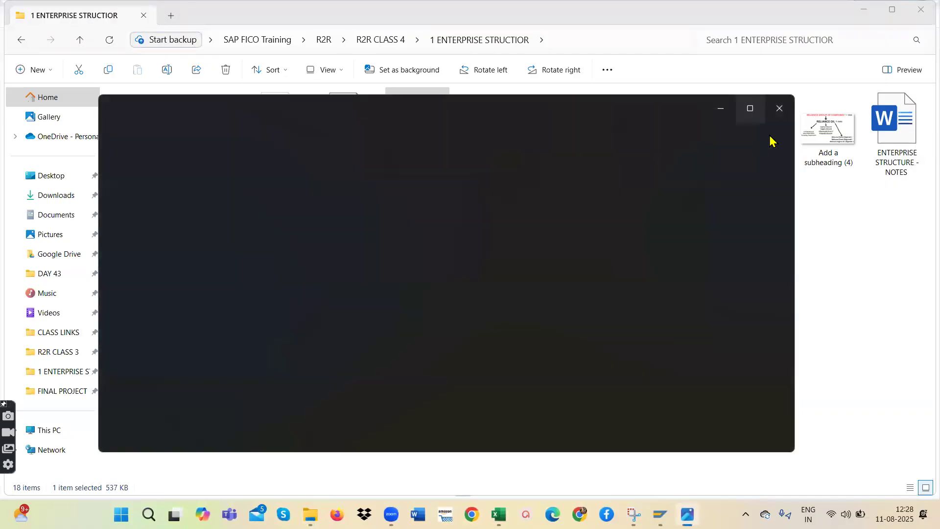
pyautogui.click(747, 108)
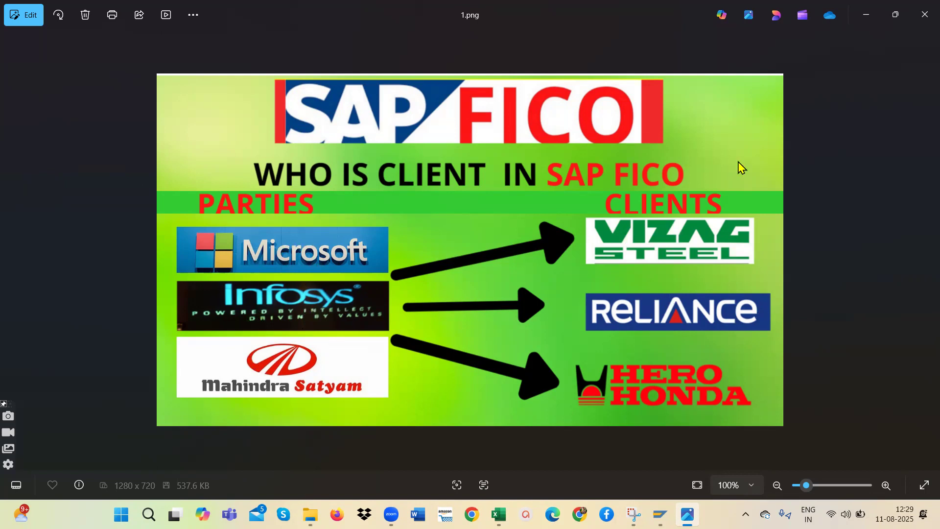
pyautogui.click(922, 18)
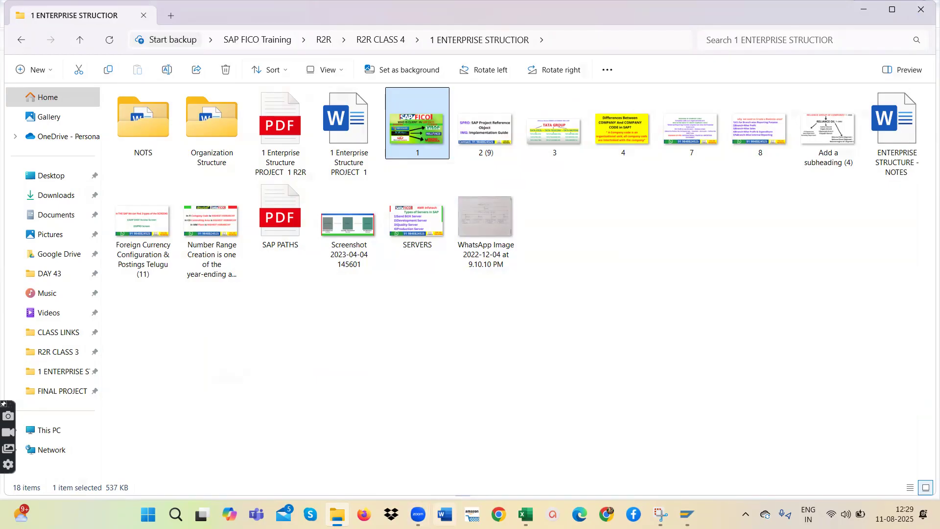
# - Switch back to the SAP Easy Access session and log off, confirming the loss of unsaved data
pyautogui.moveTo(418, 514)
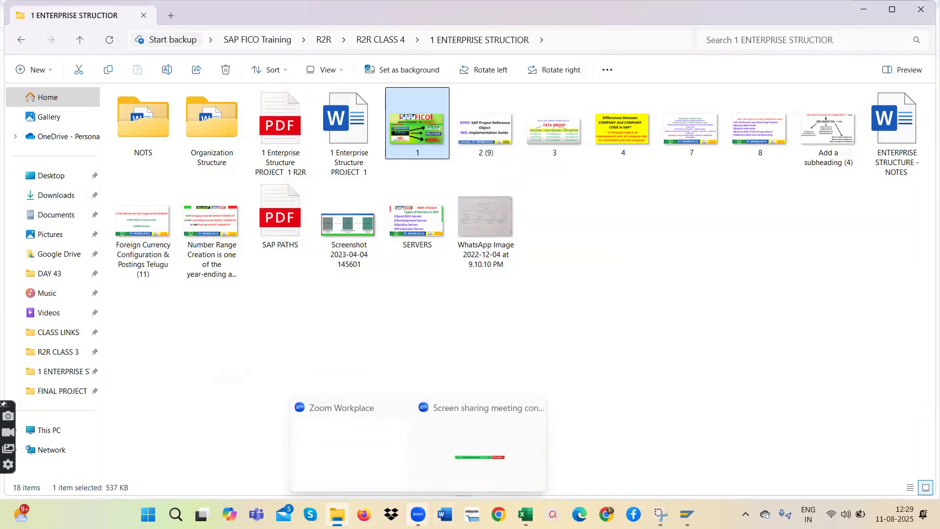
pyautogui.moveTo(687, 514)
pyautogui.click(729, 439)
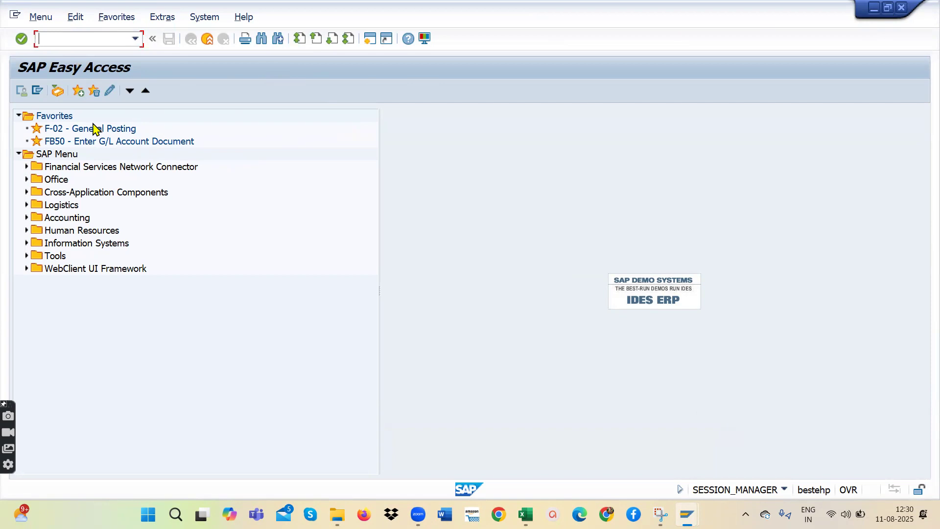
pyautogui.click(204, 17)
pyautogui.click(212, 229)
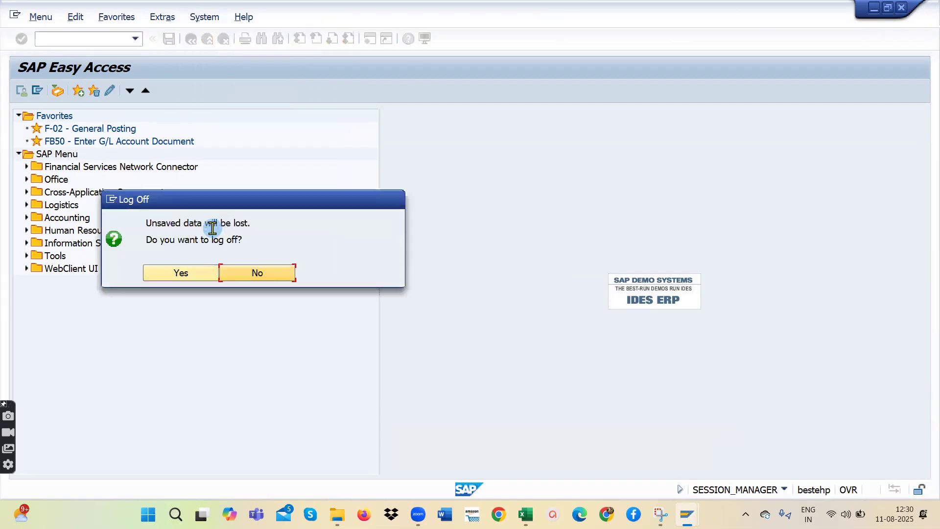
pyautogui.click(196, 277)
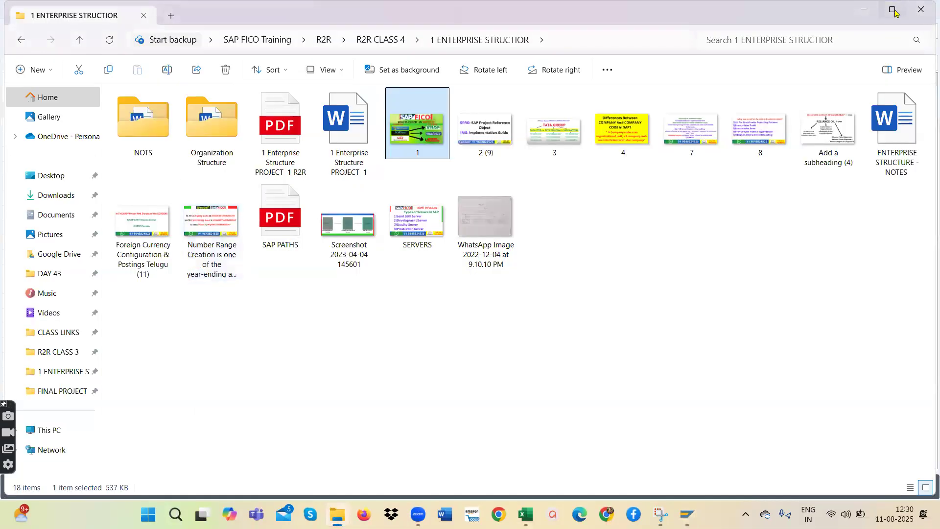
# - Minimize the open windows to reach the desktop and restart SAP Logon in a maximized window
pyautogui.click(863, 9)
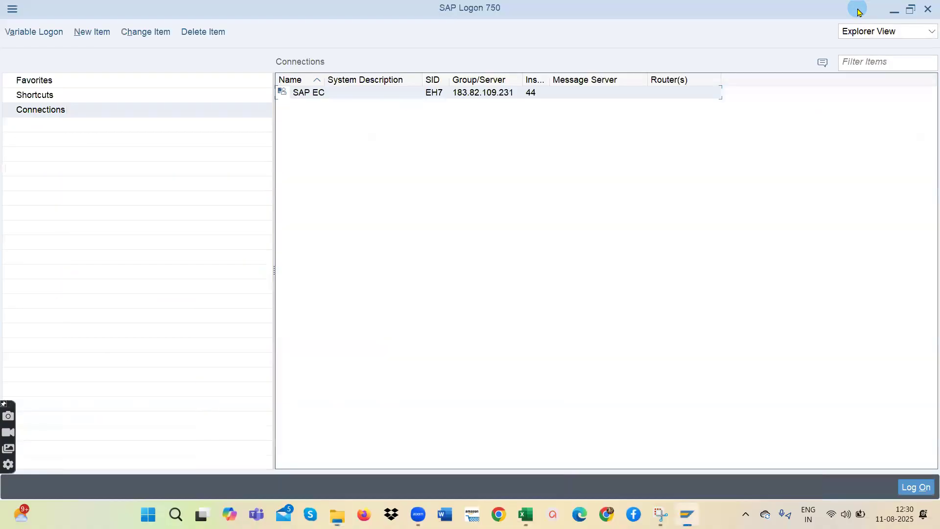
pyautogui.click(893, 10)
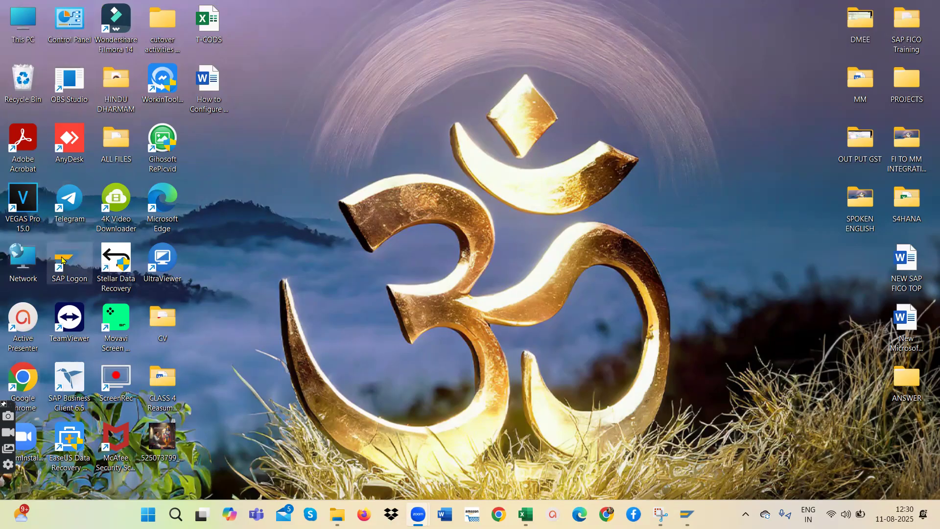
pyautogui.doubleClick(63, 260)
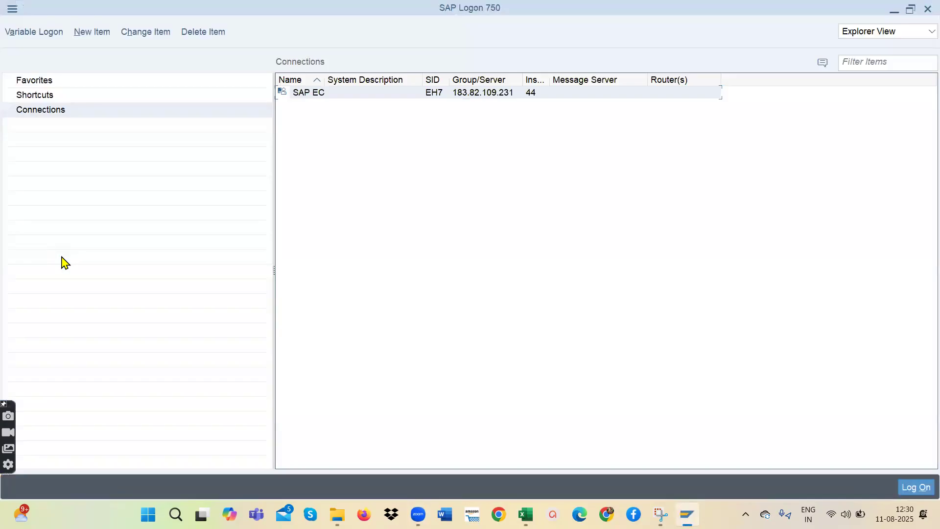
pyautogui.click(927, 10)
pyautogui.doubleClick(67, 267)
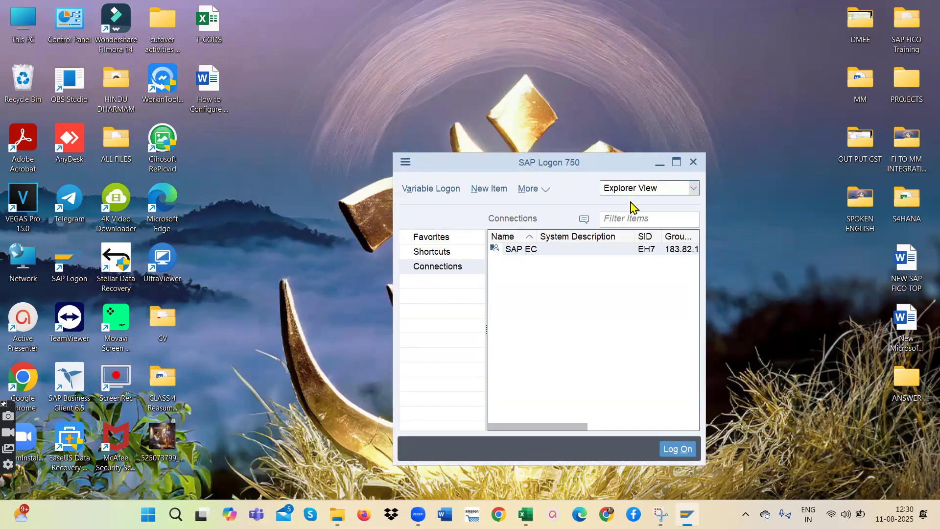
pyautogui.click(677, 162)
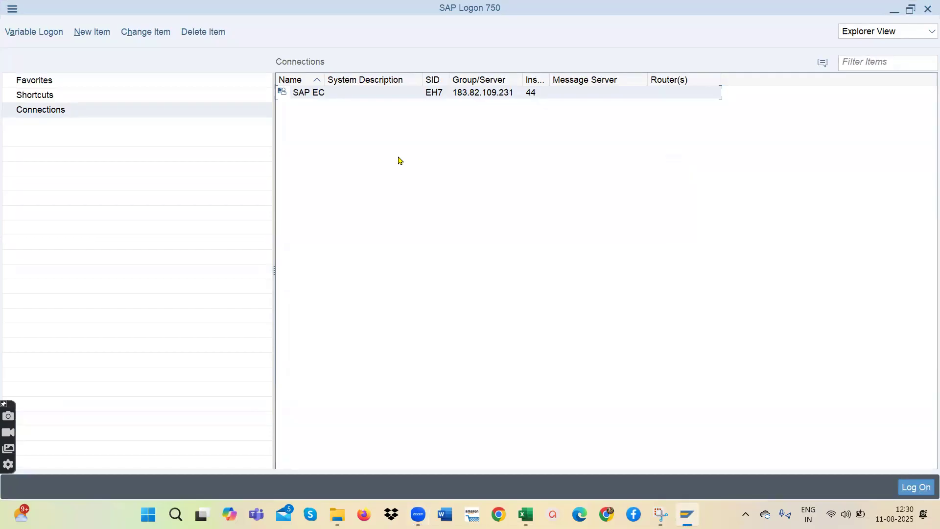
# - Open the SAP EC connection and log on with the saved user name and the account password
pyautogui.click(322, 96)
pyautogui.click(469, 93)
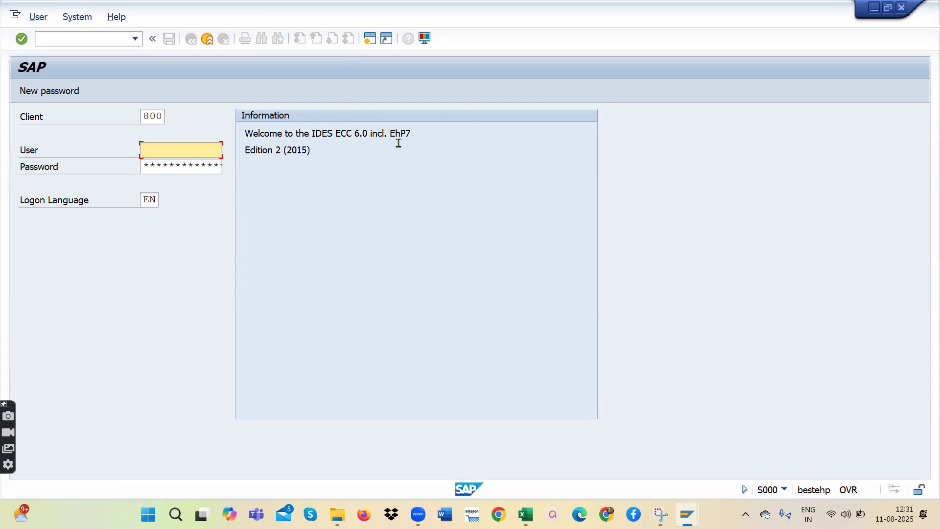
pyautogui.click(159, 153)
pyautogui.hotkey('ctrl', 'v')
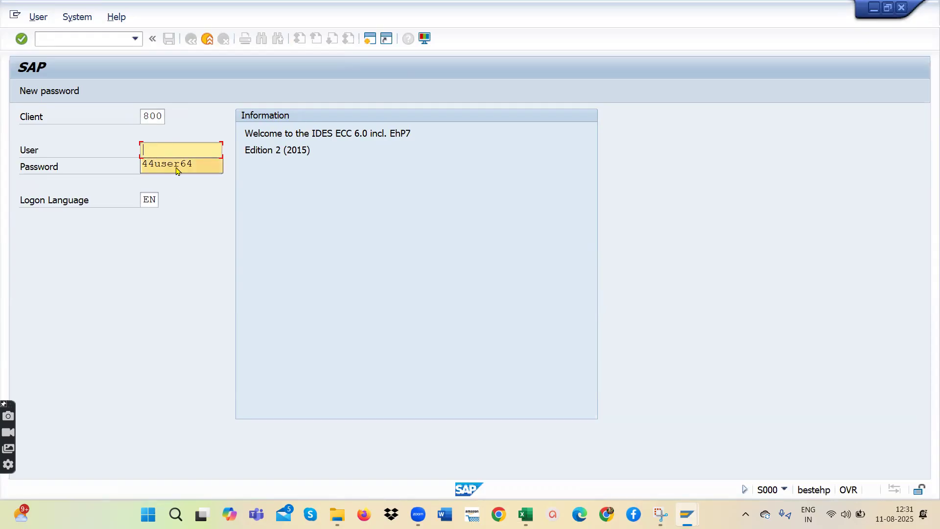
pyautogui.click(177, 167)
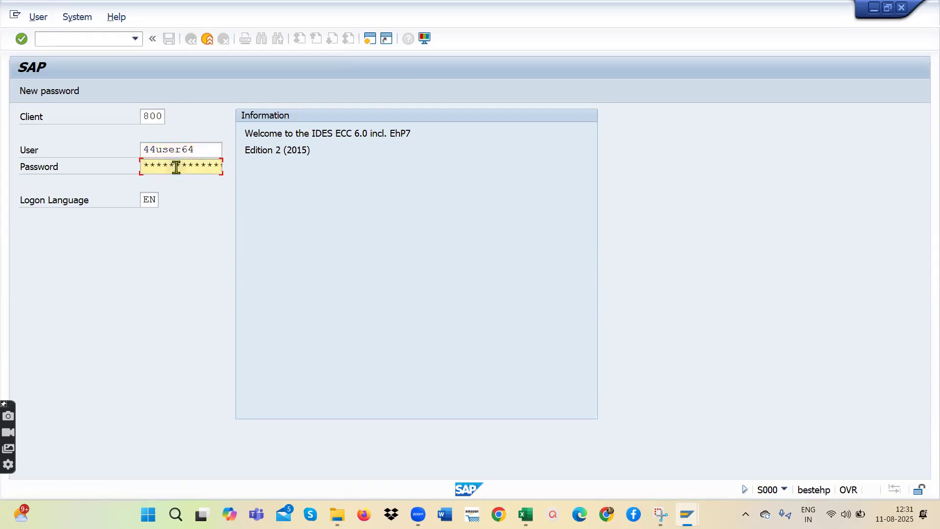
pyautogui.press('capslock')
pyautogui.press('capslock')
pyautogui.press('Return')
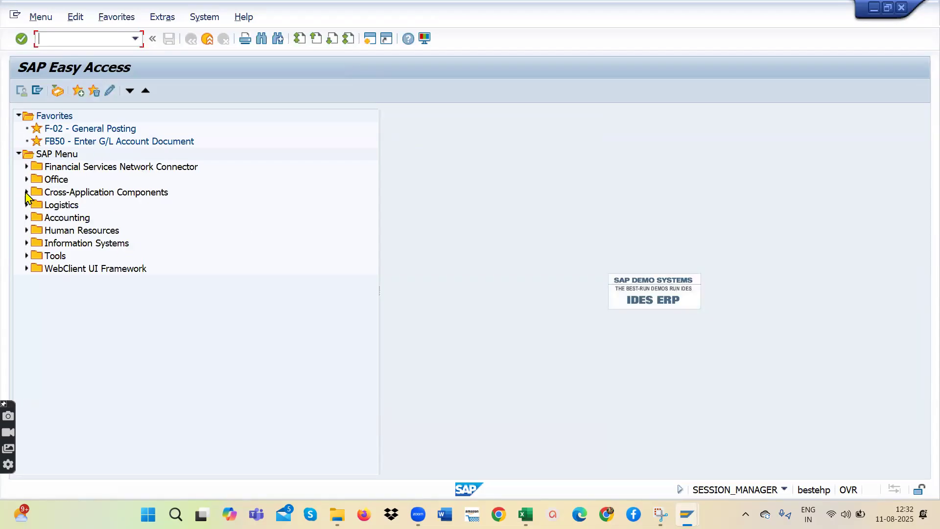
# - Expand the SAP menu through Accounting, Financial Accounting and General Ledger to Document Entry
pyautogui.click(26, 217)
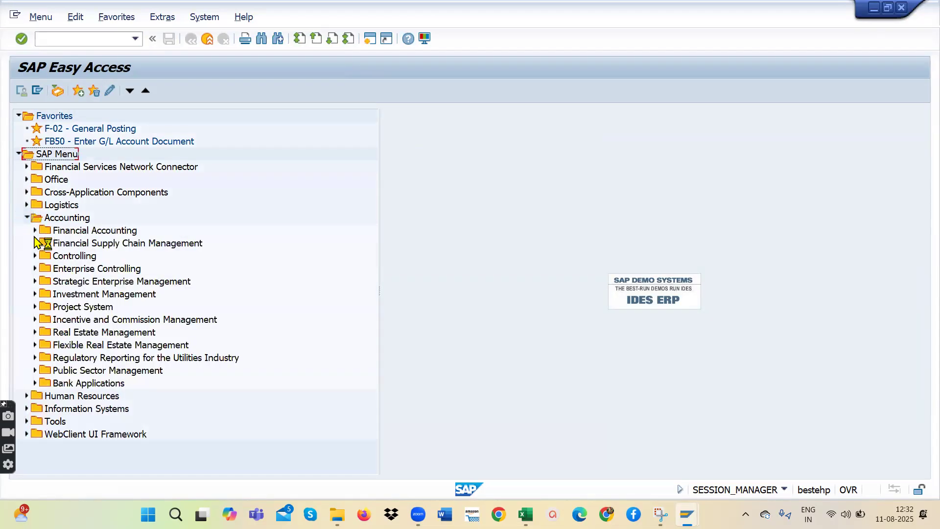
pyautogui.click(35, 230)
pyautogui.click(43, 243)
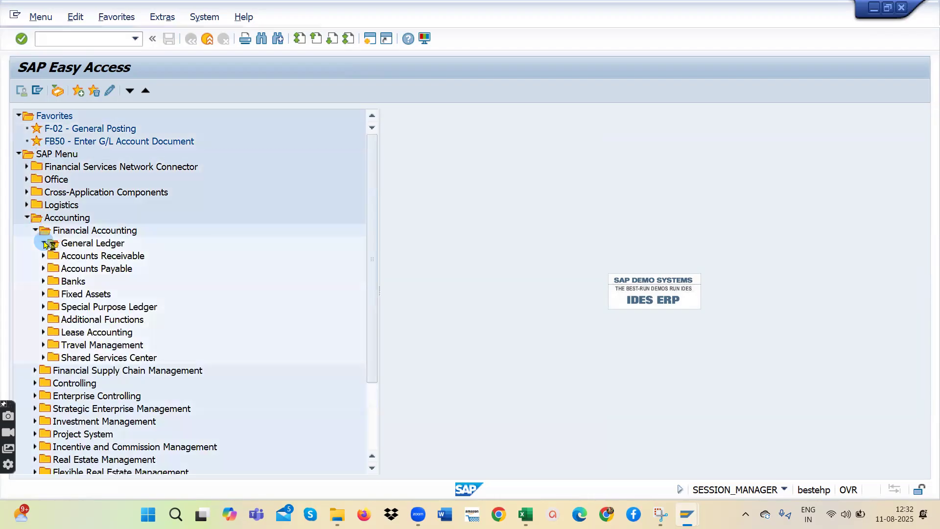
pyautogui.click(51, 256)
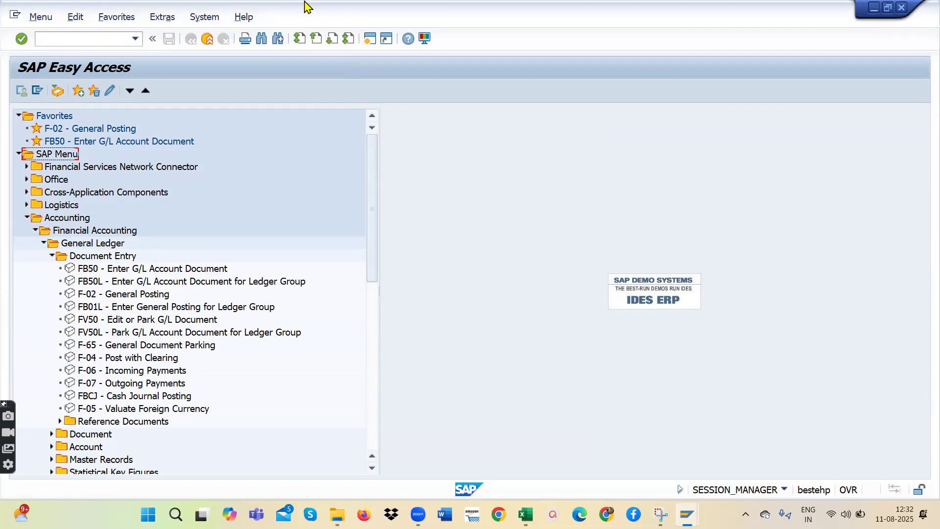
# - Examine the empty command field and the transaction codes FB50 and F-02 listed under Document Entry in the SAP menu
pyautogui.click(64, 40)
pyautogui.doubleClick(63, 39)
pyautogui.click(63, 39)
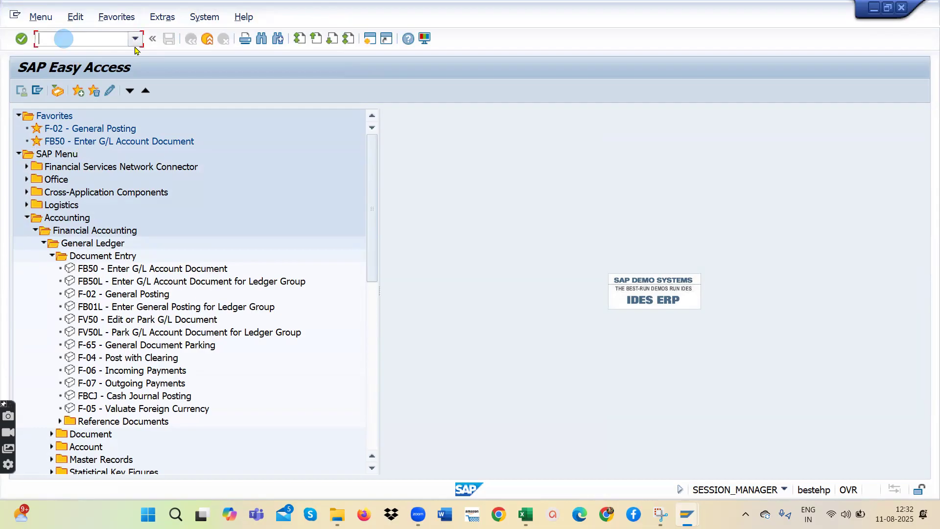
pyautogui.click(77, 39)
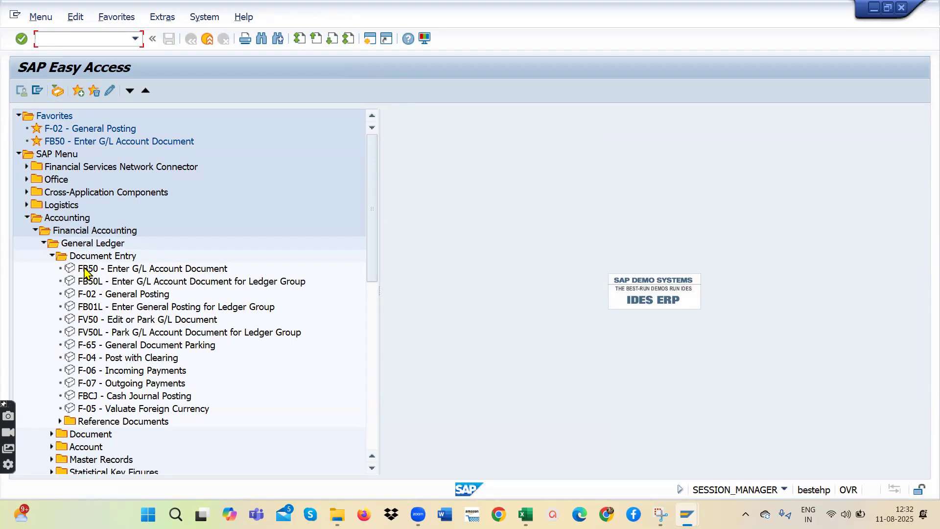
pyautogui.click(95, 283)
pyautogui.click(93, 271)
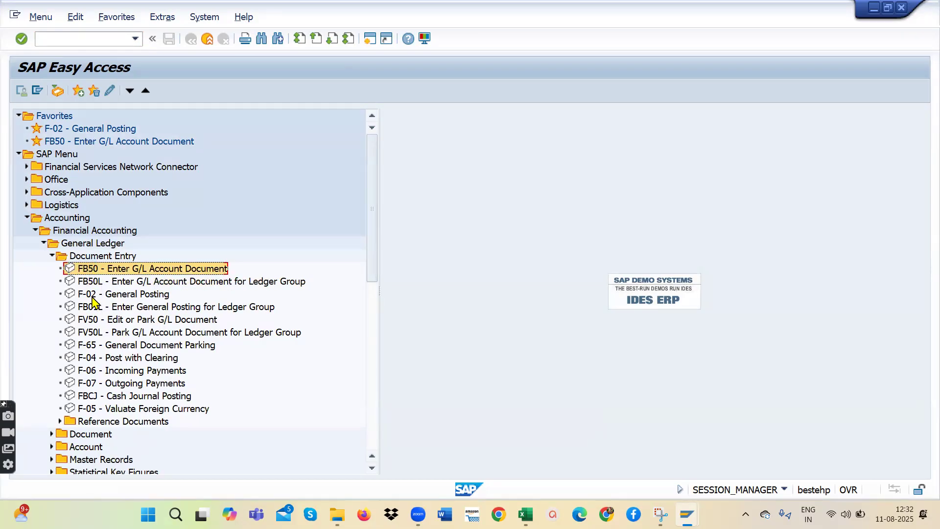
pyautogui.click(94, 296)
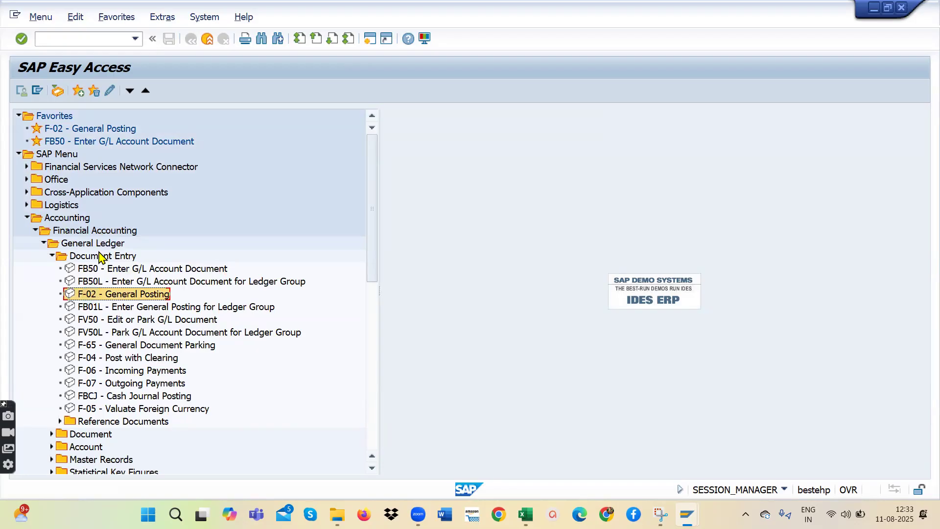
pyautogui.click(76, 39)
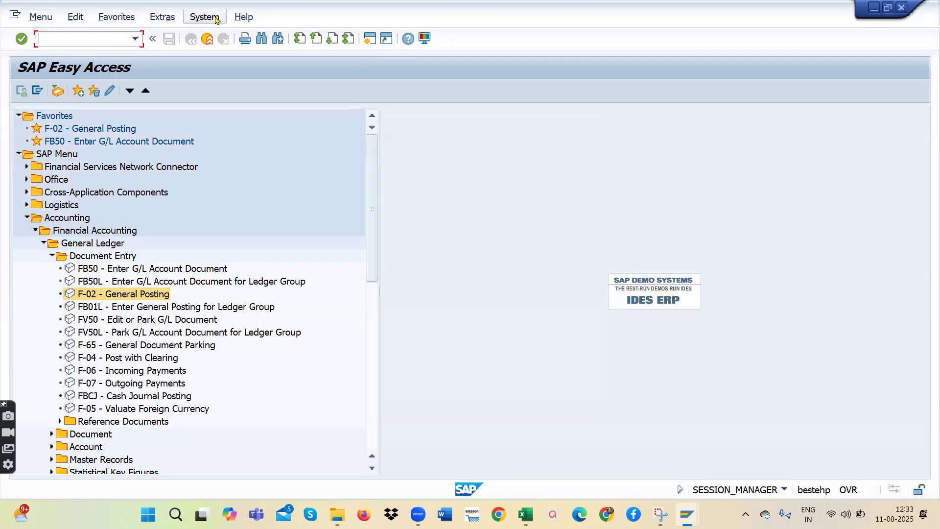
pyautogui.click(89, 33)
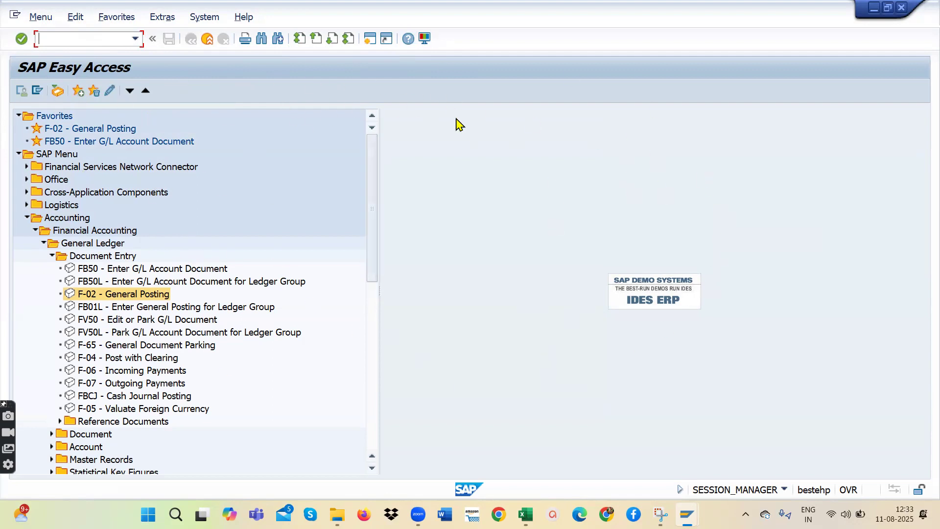
pyautogui.scroll(-8, 278, 263)
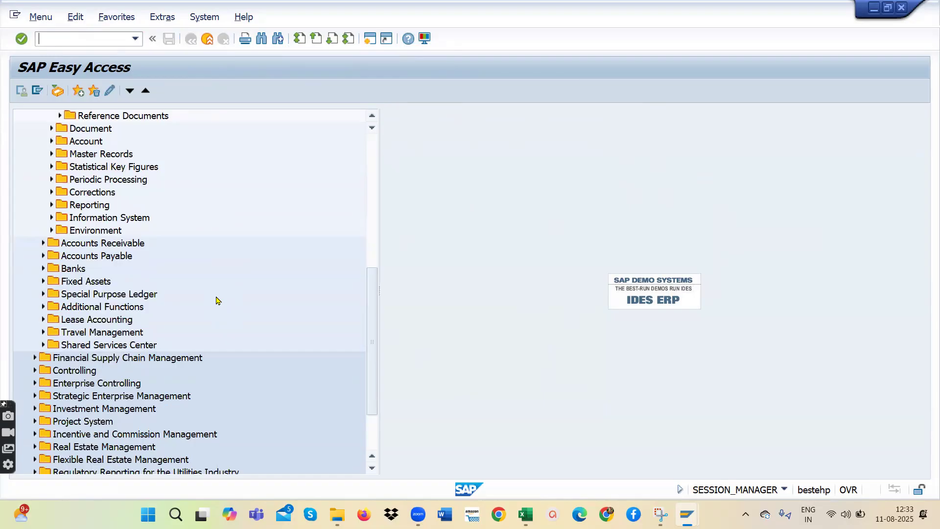
pyautogui.scroll(8, 217, 298)
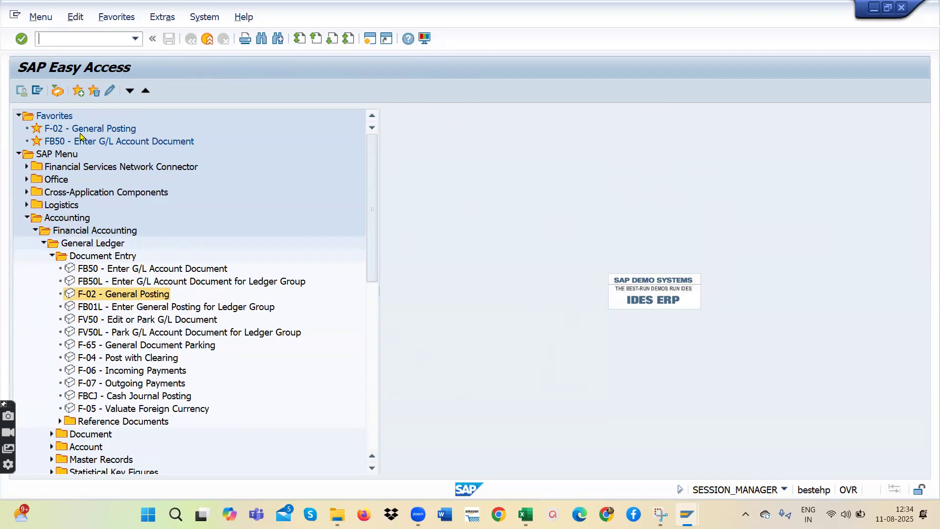
# - Add F-06 Incoming Payments and F-05 Valuate Foreign Currency from Document Entry to the favorites, below F-02 General Posting
pyautogui.click(82, 374)
pyautogui.click(84, 129)
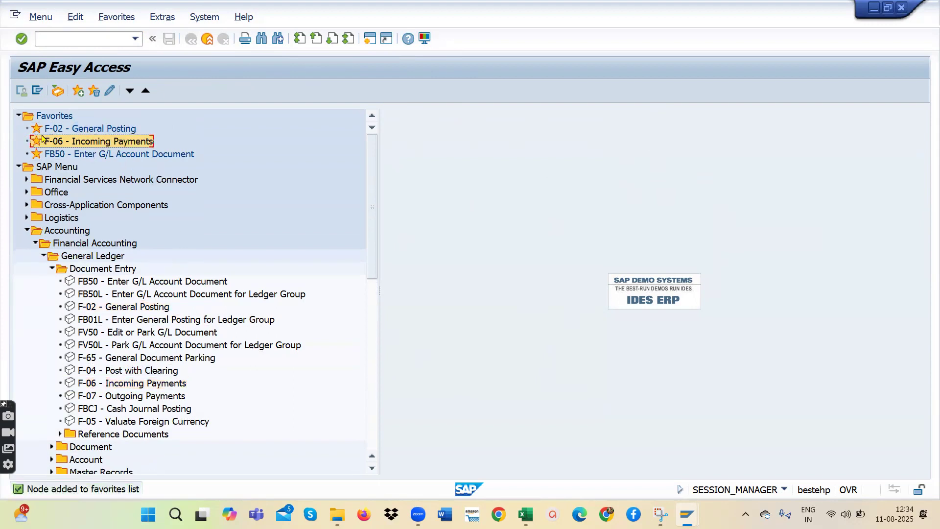
pyautogui.click(90, 424)
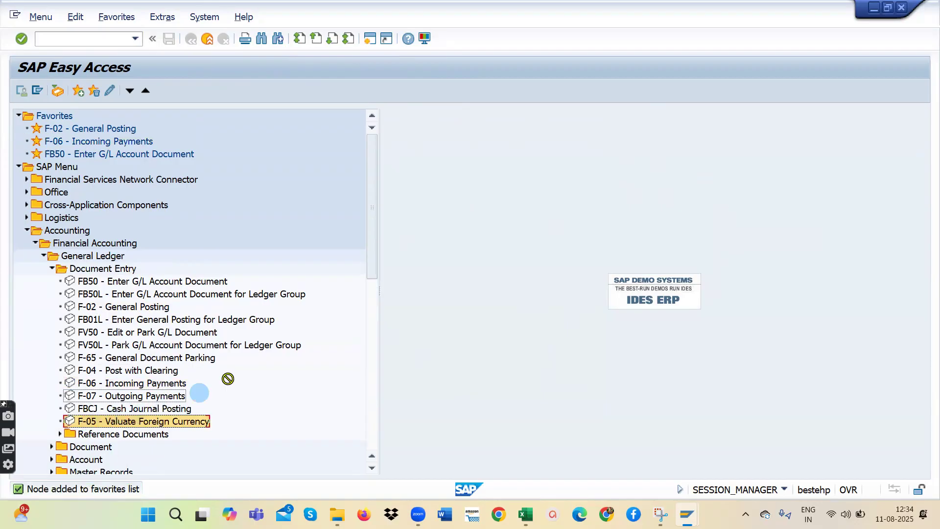
pyautogui.click(86, 134)
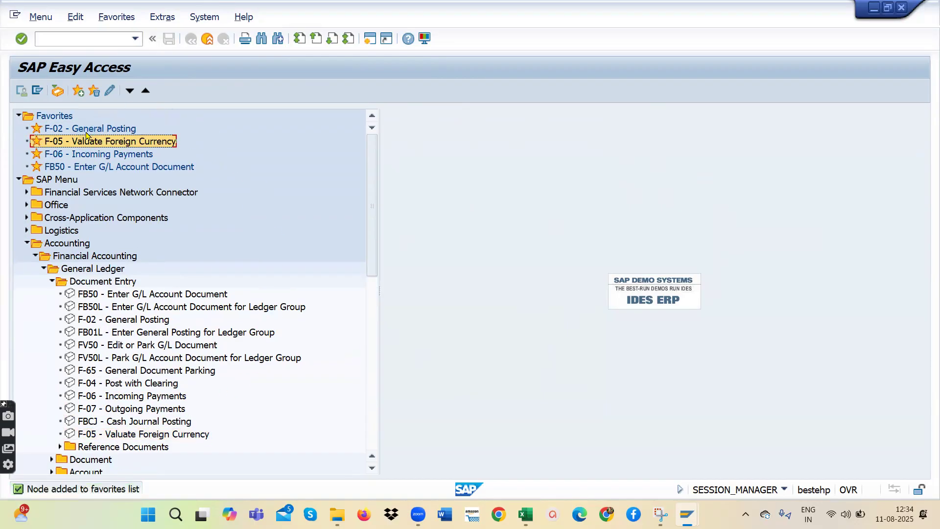
# - Delete F-05 Valuate Foreign Currency and F-06 Incoming Payments from the favorites
pyautogui.click(108, 143)
pyautogui.rightClick(108, 143)
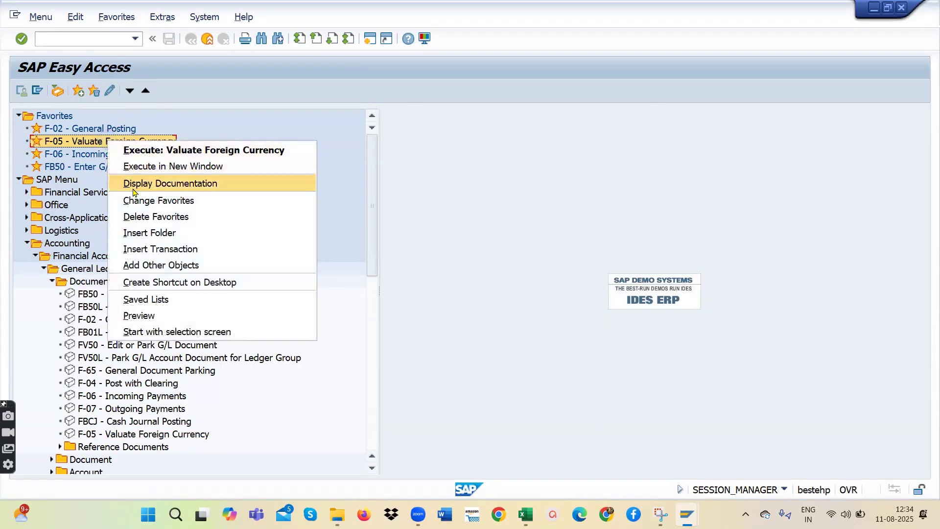
pyautogui.click(149, 222)
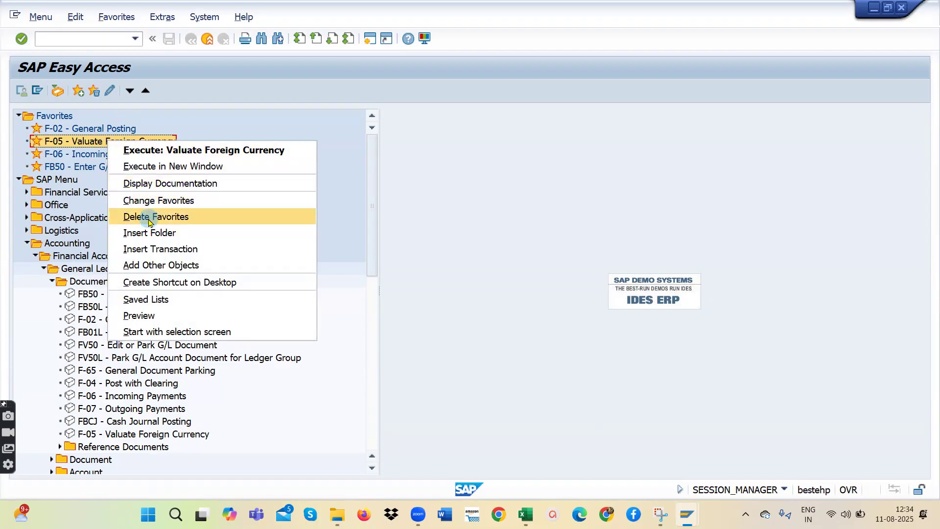
pyautogui.rightClick(80, 144)
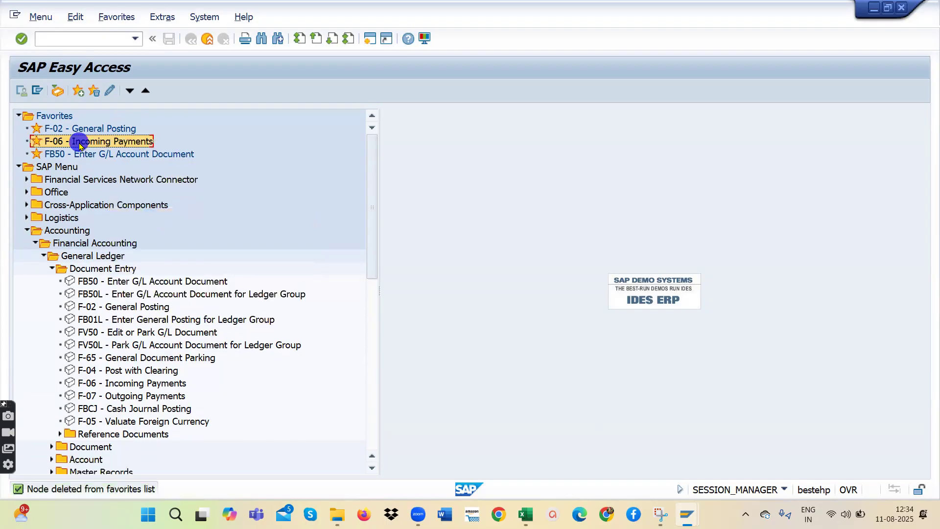
pyautogui.click(116, 218)
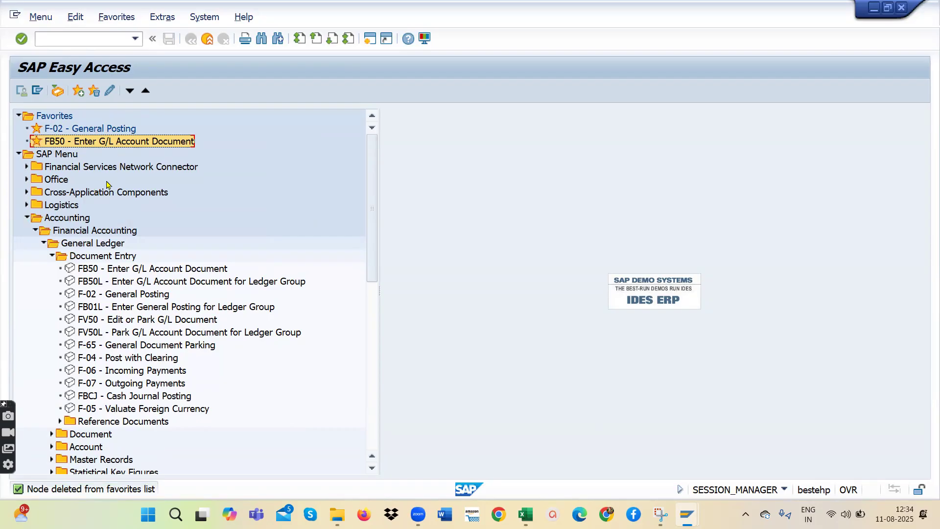
pyautogui.rightClick(96, 129)
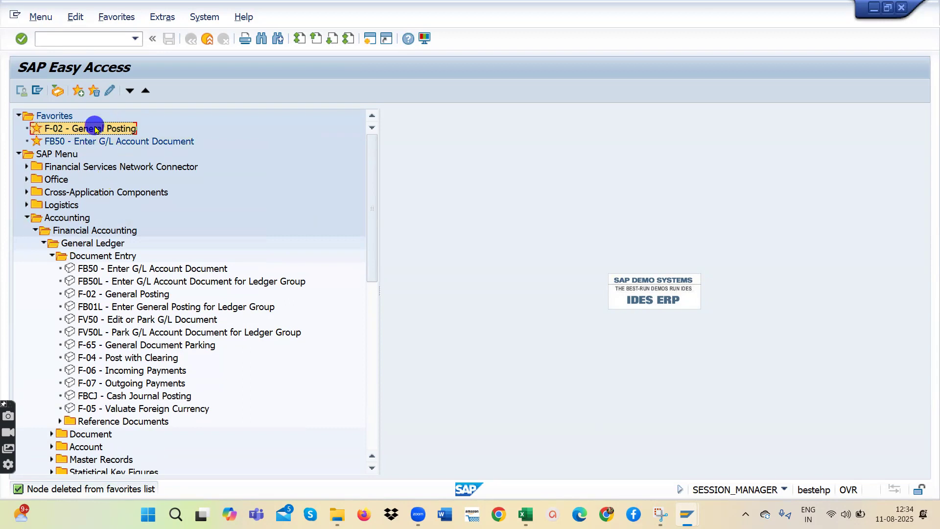
pyautogui.click(280, 116)
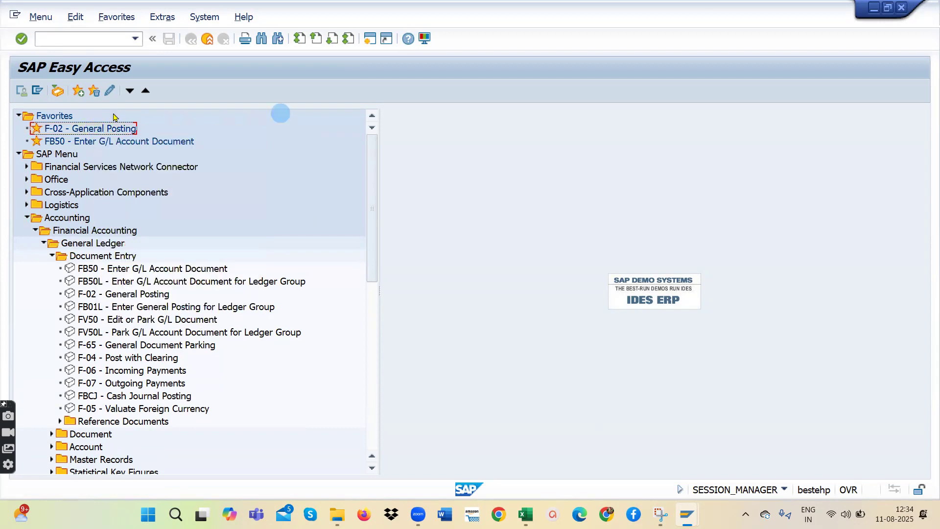
# - Insert the transaction with code fb60 into the Favorites folder
pyautogui.rightClick(62, 116)
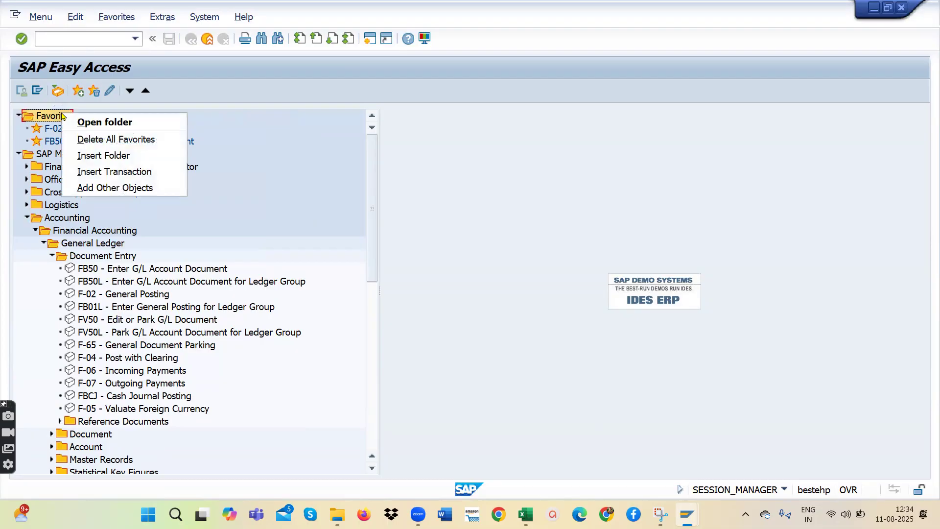
pyautogui.click(112, 173)
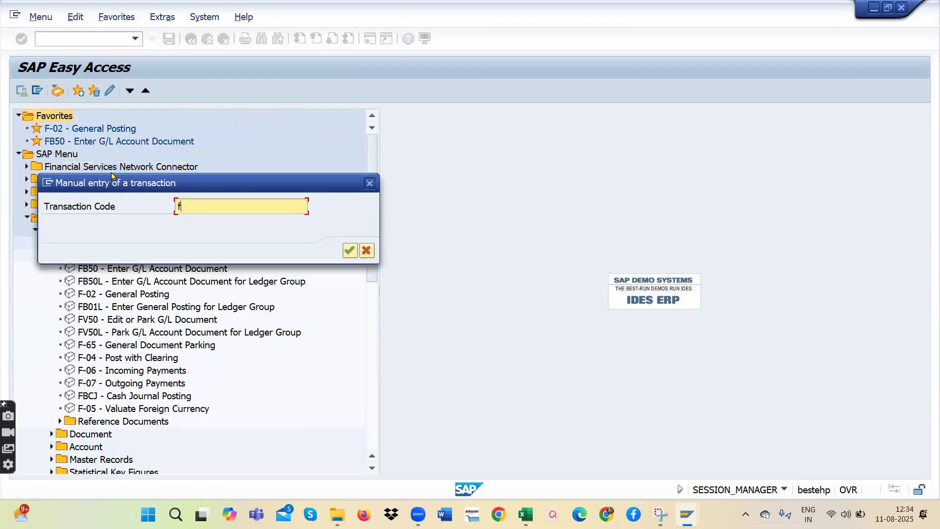
pyautogui.write('fb60')
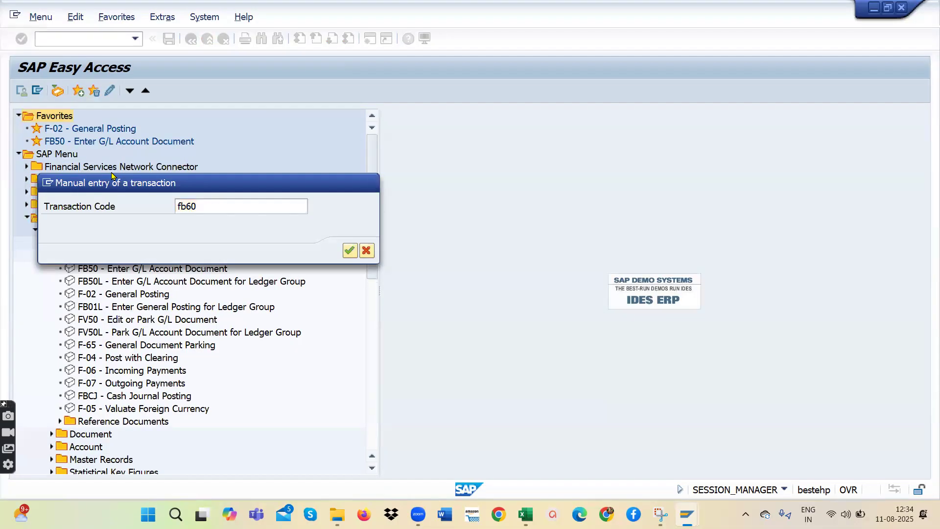
pyautogui.press('Return')
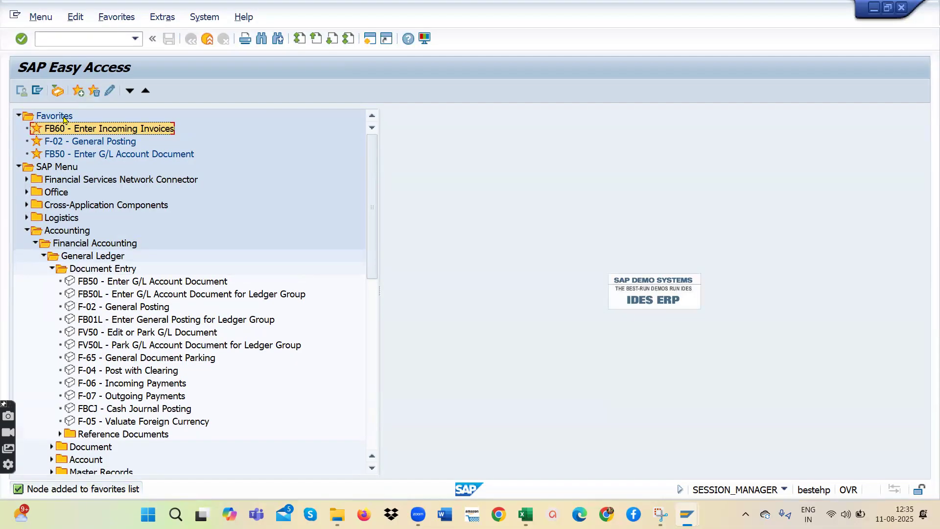
# - Insert the transaction with code fb70 into the Favorites folder
pyautogui.rightClick(63, 118)
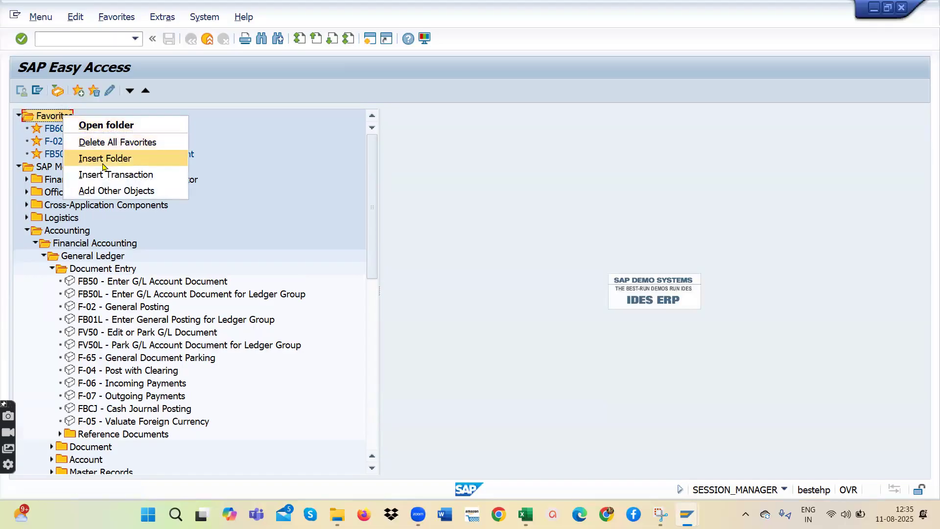
pyautogui.click(110, 175)
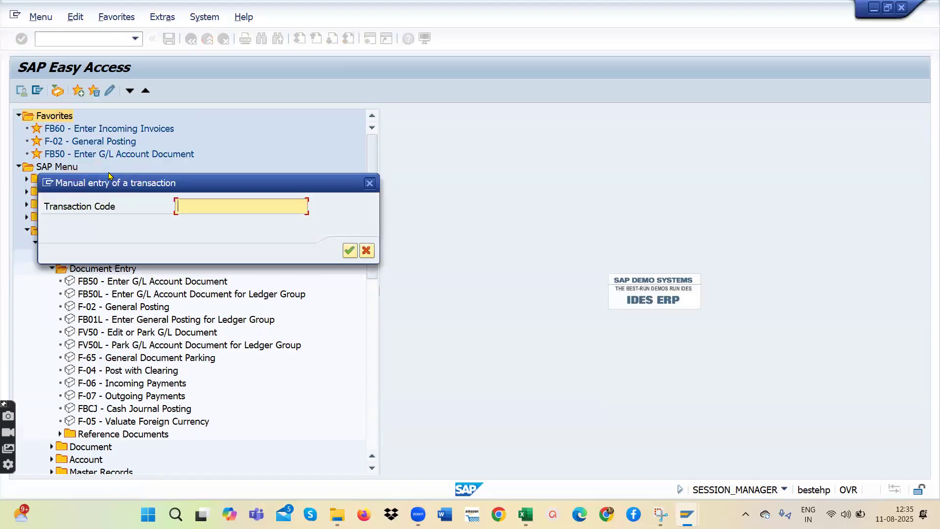
pyautogui.write('fb70')
pyautogui.press('Return')
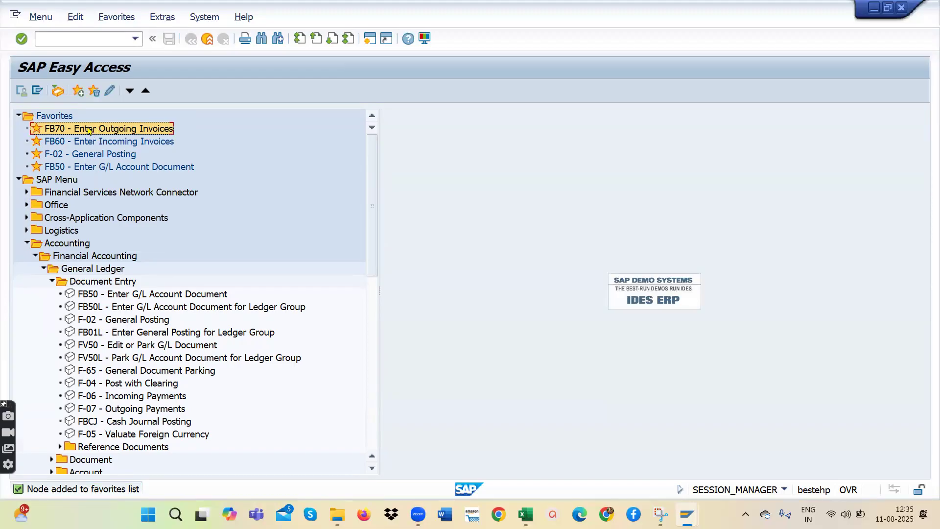
pyautogui.rightClick(88, 130)
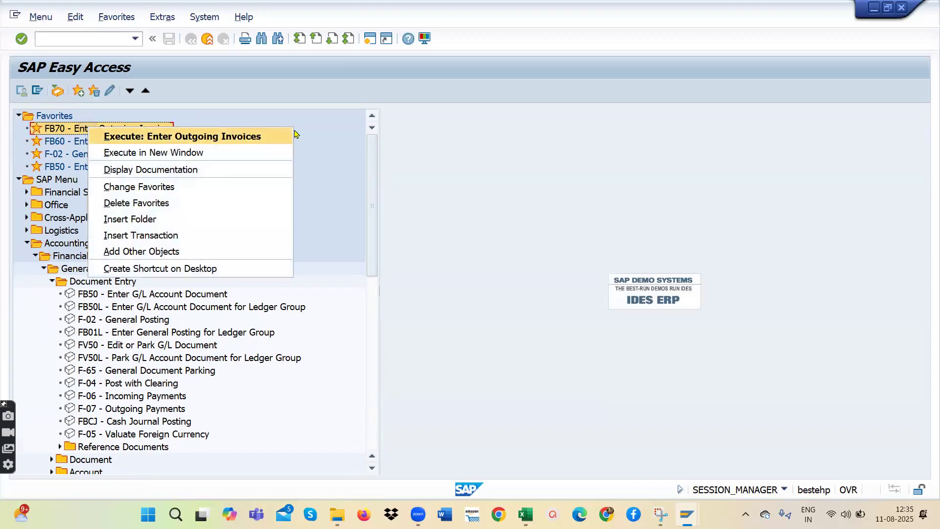
pyautogui.click(309, 132)
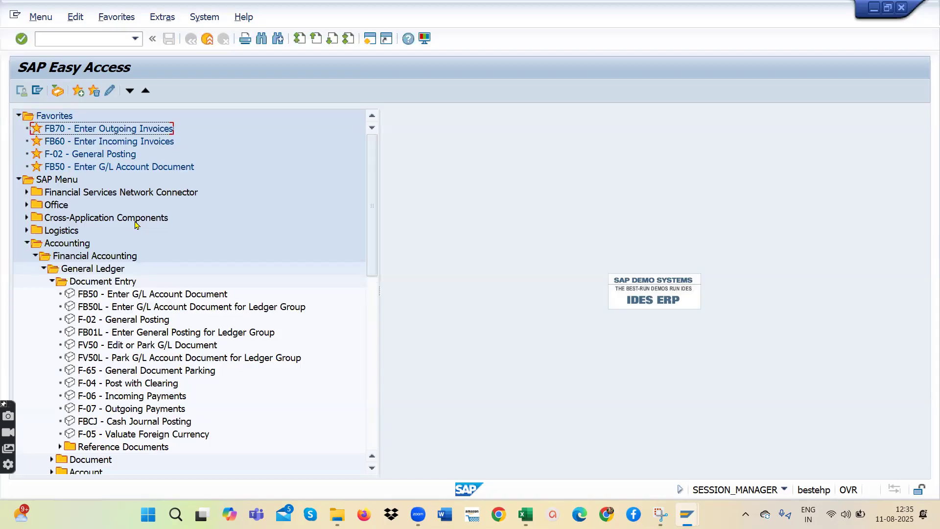
# - Turn off Display Technical Names in the SAP Easy Access settings and confirm
pyautogui.click(206, 18)
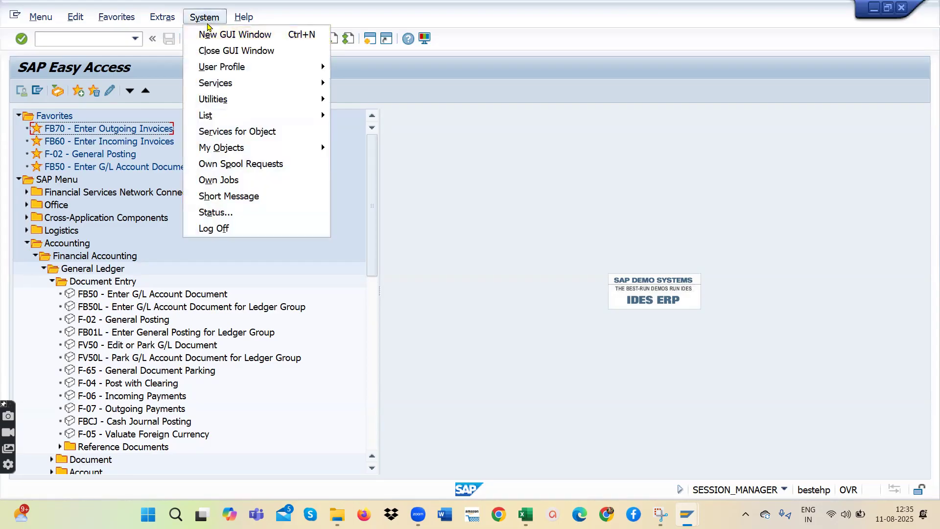
pyautogui.moveTo(154, 22)
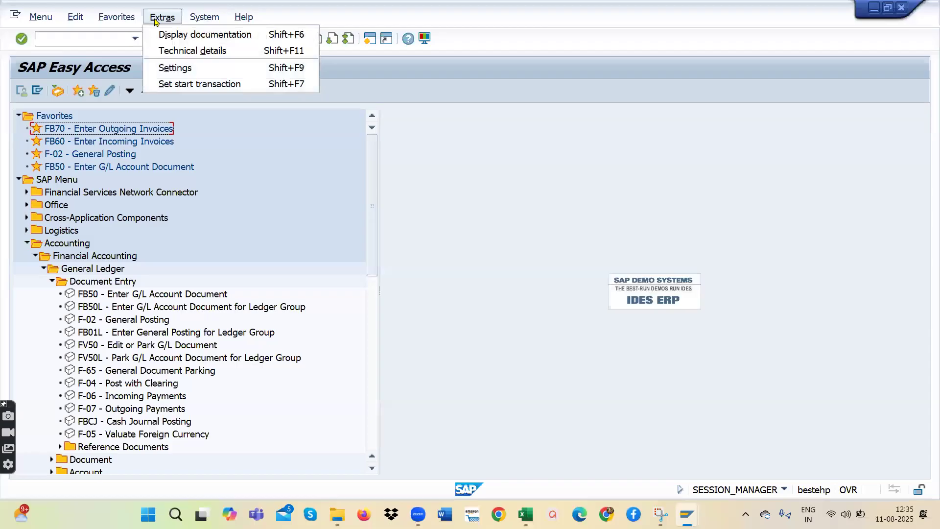
pyautogui.click(198, 68)
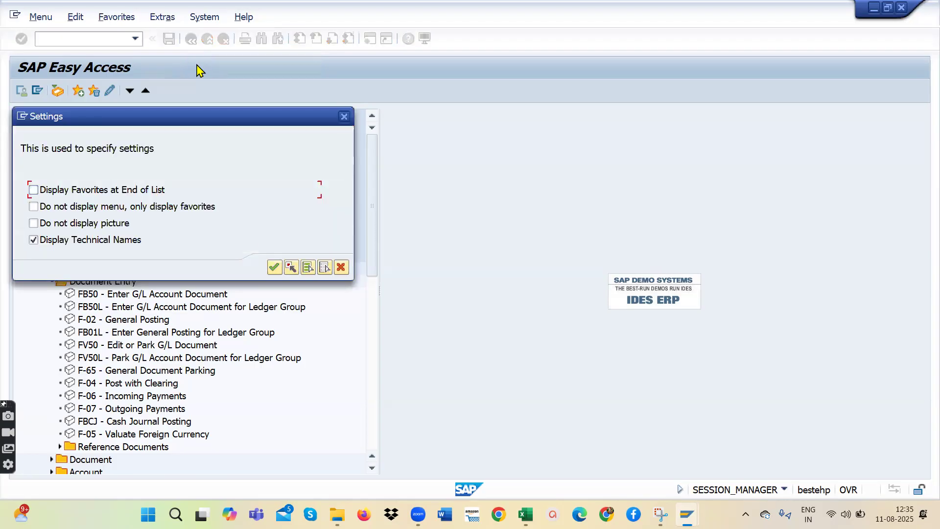
pyautogui.moveTo(184, 125); pyautogui.dragTo(506, 117)
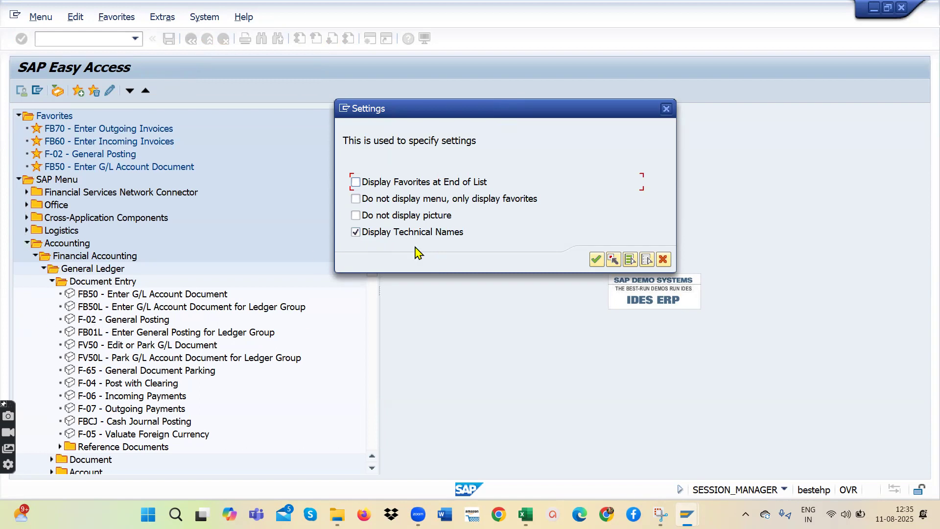
pyautogui.click(356, 232)
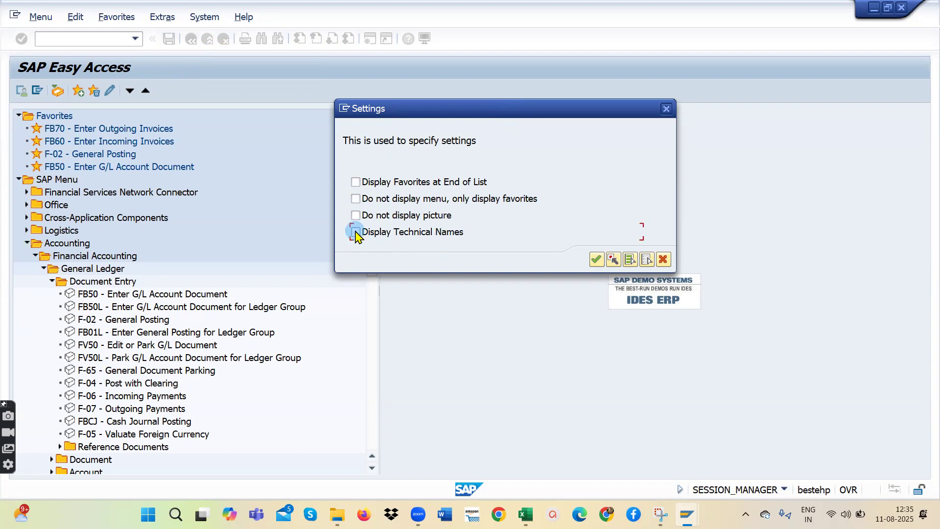
pyautogui.click(596, 260)
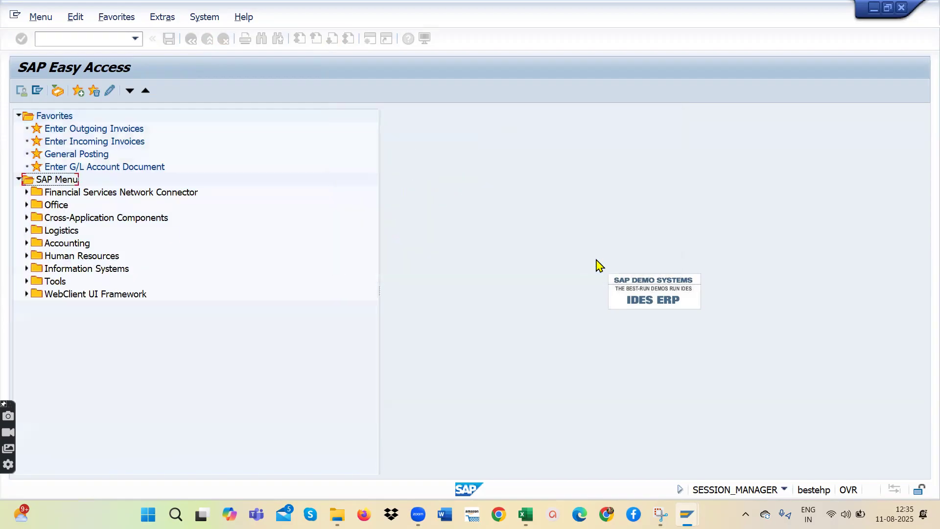
# - Expand the SAP menu again through Accounting, Financial Accounting and General Ledger to Document Entry
pyautogui.click(26, 243)
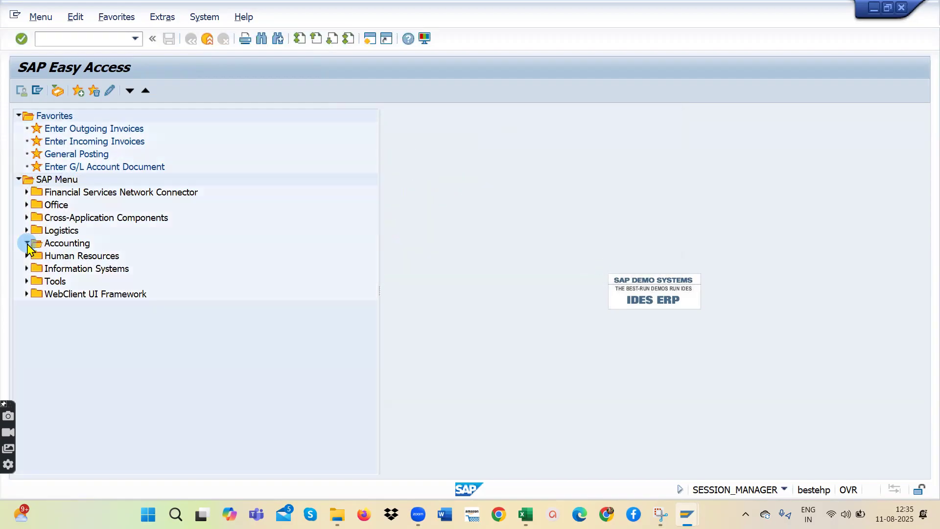
pyautogui.click(35, 255)
pyautogui.click(43, 268)
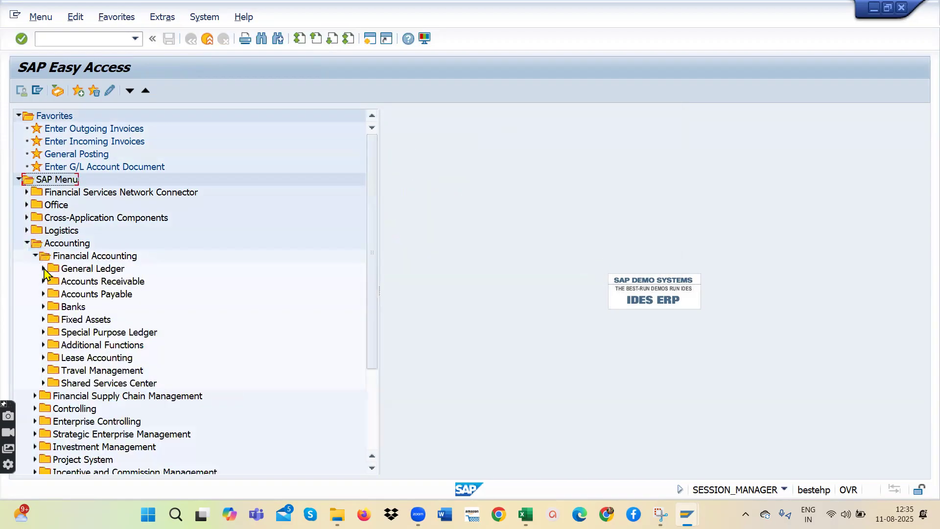
pyautogui.click(51, 282)
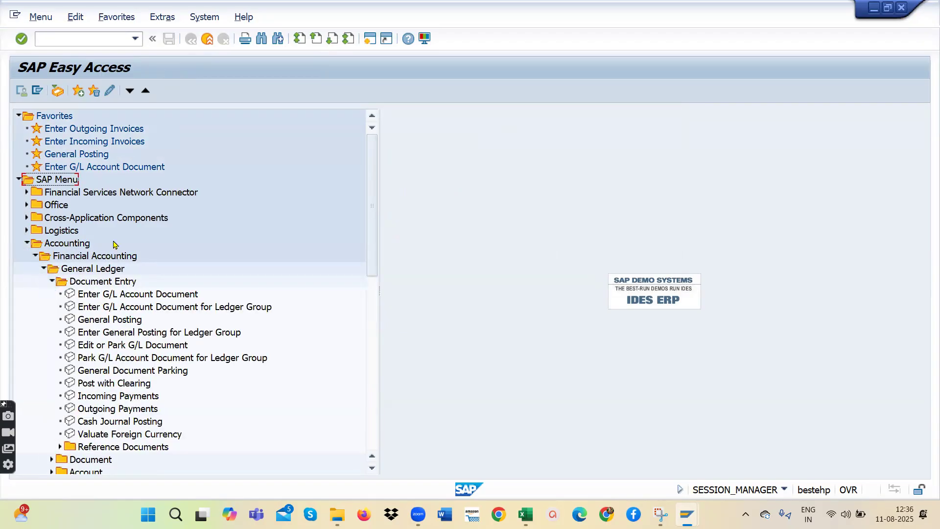
# - Turn on Display Technical Names in the SAP Easy Access settings and confirm
pyautogui.click(162, 17)
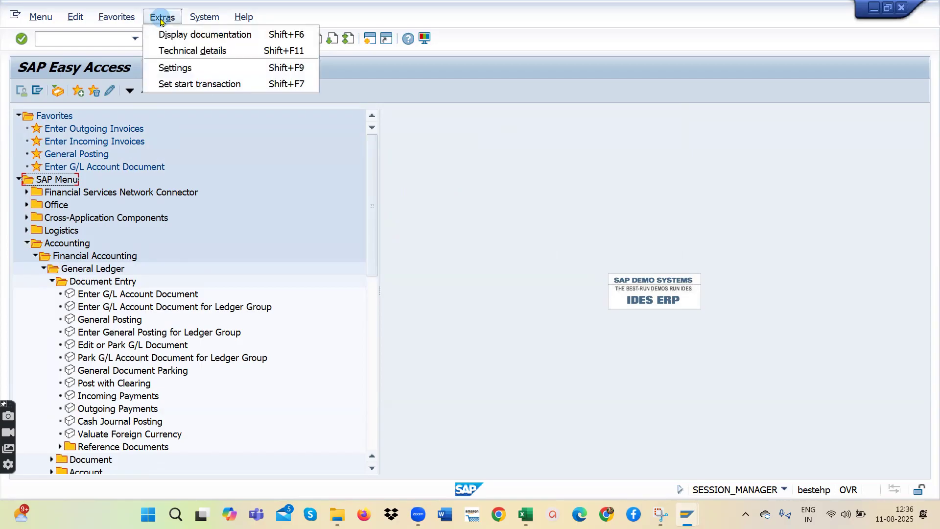
pyautogui.click(169, 68)
pyautogui.click(73, 240)
pyautogui.click(274, 267)
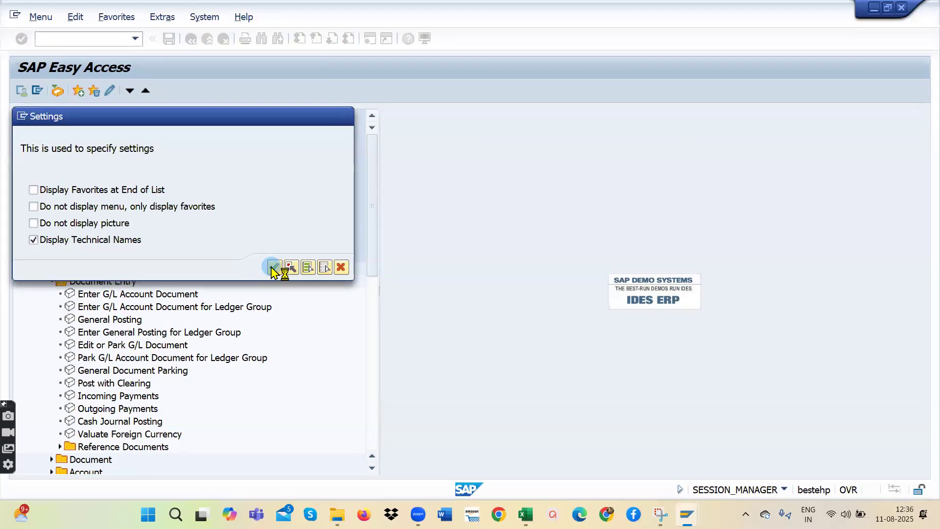
# - Expand Accounting, Financial Accounting, General Ledger and Document Entry in the SAP menu to view the transaction codes
pyautogui.click(27, 243)
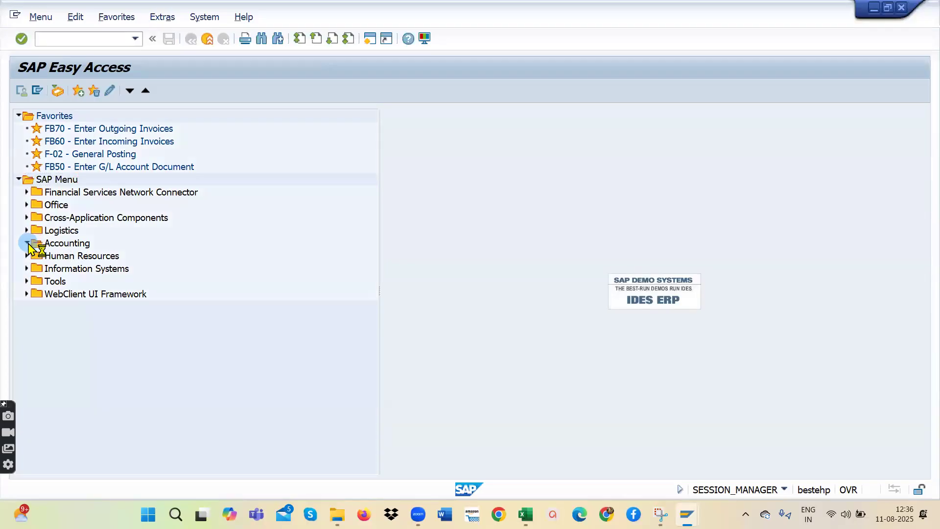
pyautogui.click(35, 255)
pyautogui.click(43, 268)
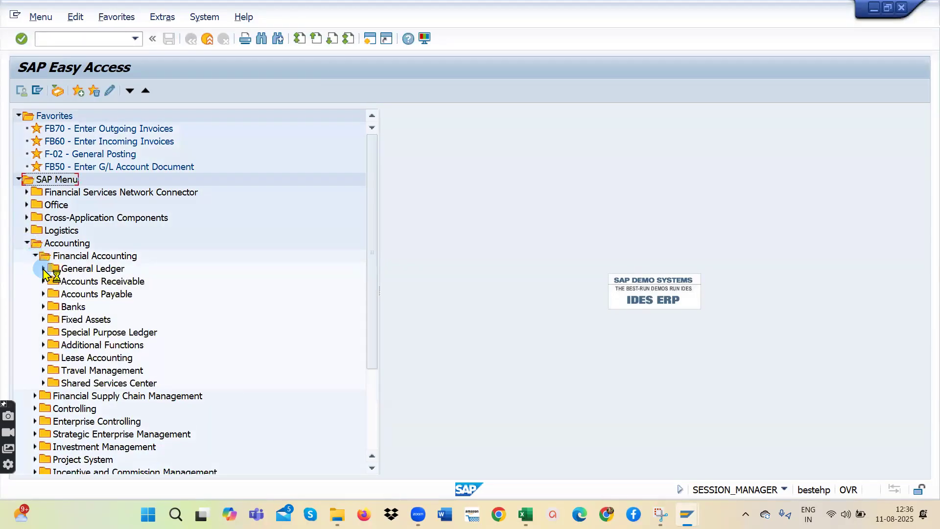
pyautogui.click(51, 281)
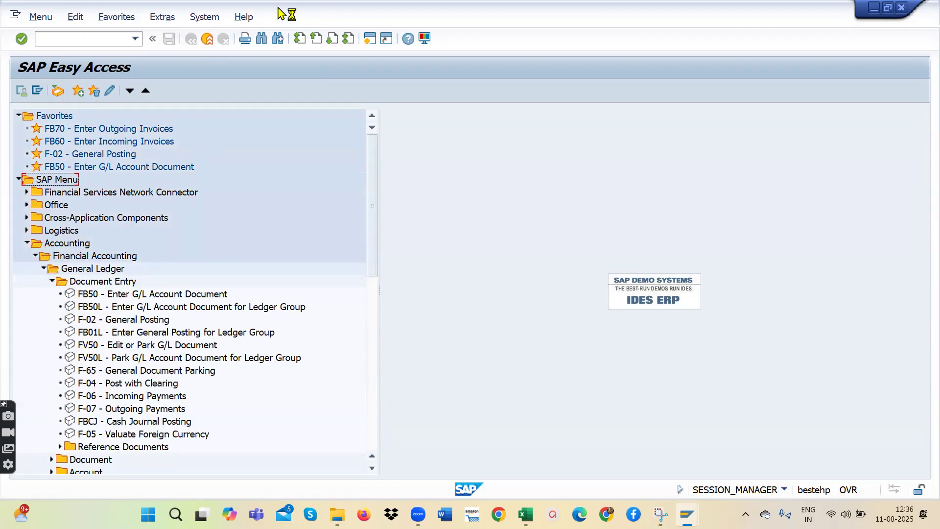
# - Turn on Display Favorites at End of List in the SAP Easy Access settings and confirm
pyautogui.click(165, 21)
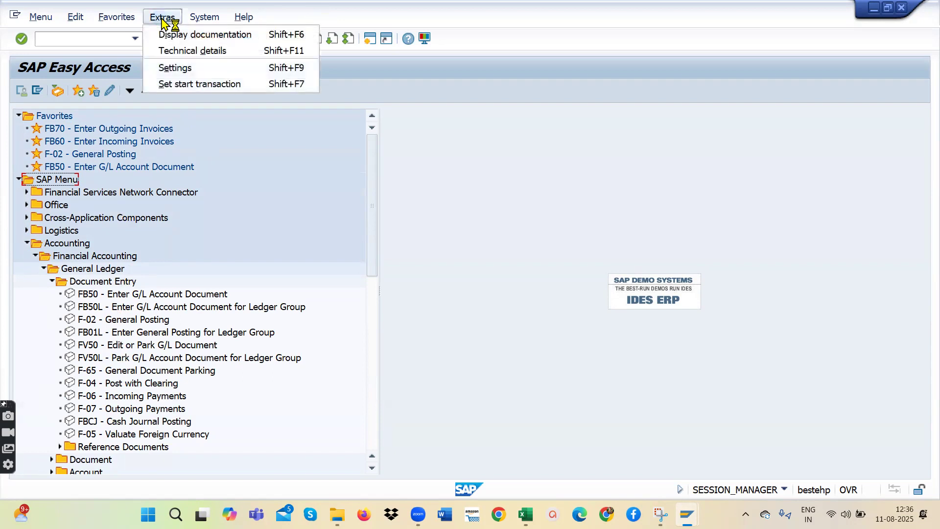
pyautogui.click(170, 68)
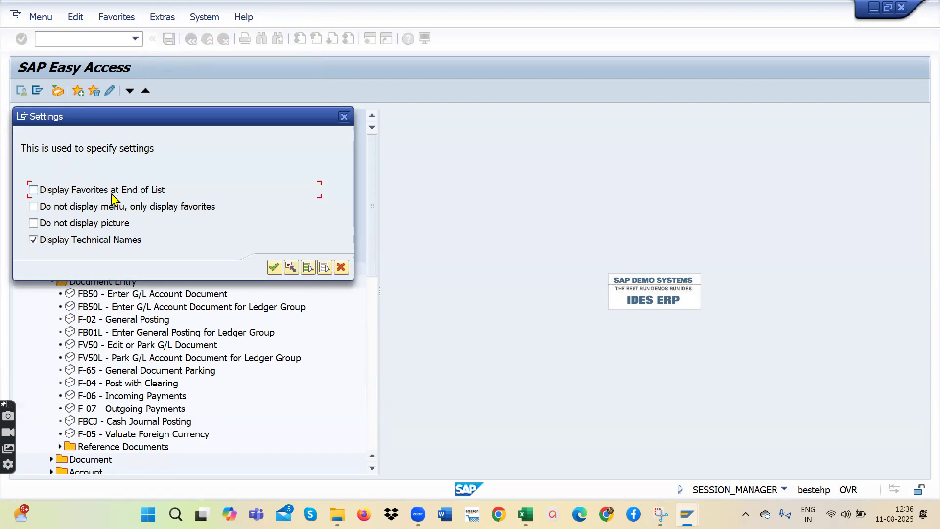
pyautogui.moveTo(186, 116); pyautogui.dragTo(496, 103)
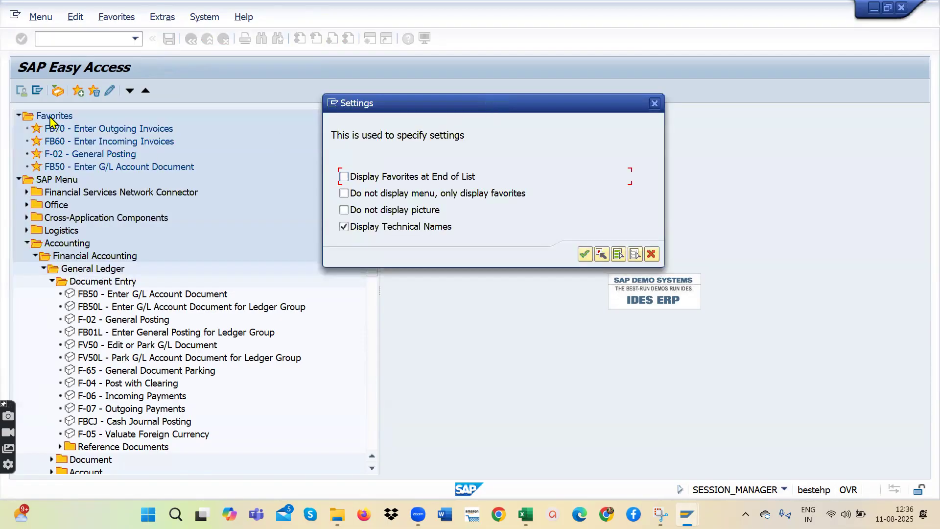
pyautogui.click(344, 176)
pyautogui.click(584, 254)
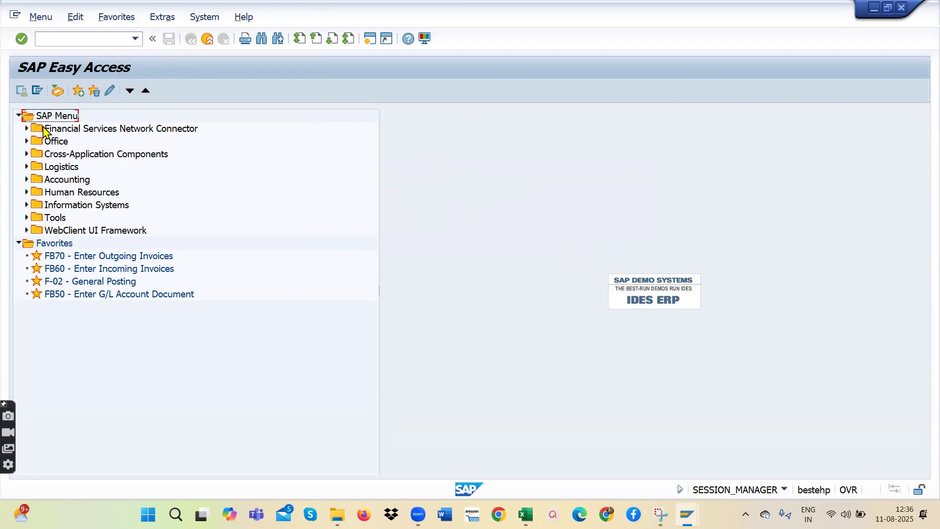
# - Turn off Display Favorites at End of List in the SAP Easy Access settings and confirm
pyautogui.click(163, 17)
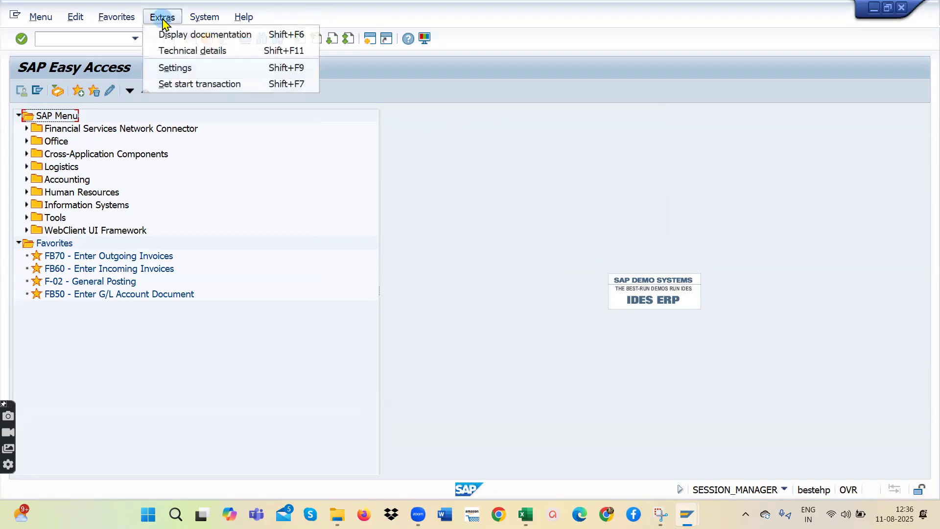
pyautogui.click(184, 71)
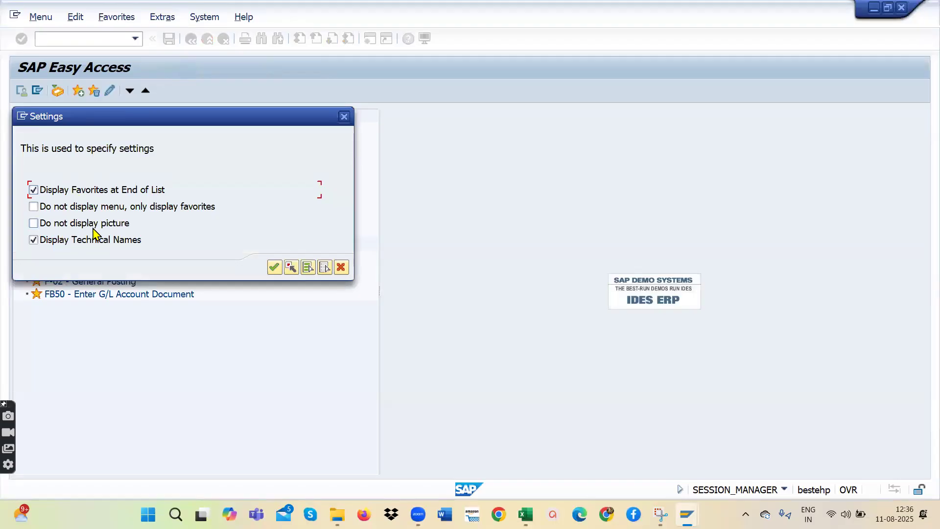
pyautogui.moveTo(263, 116); pyautogui.dragTo(544, 88)
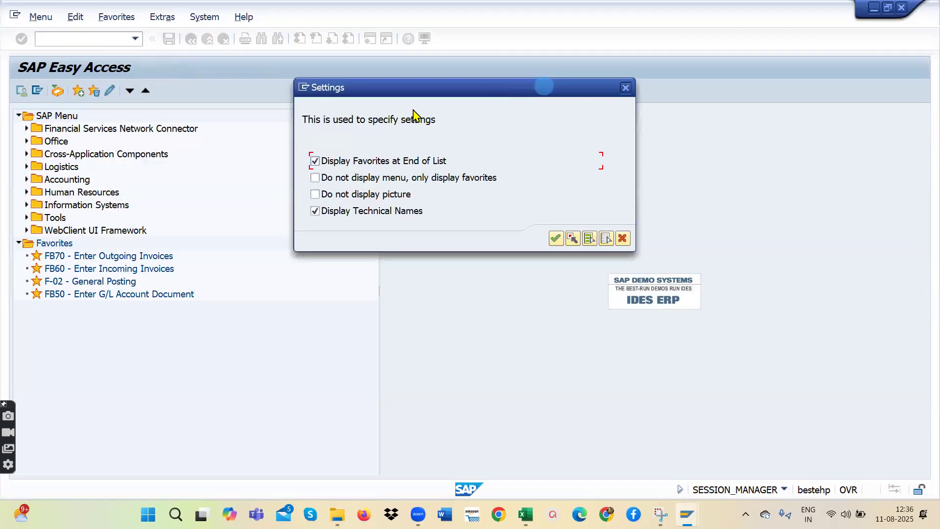
pyautogui.click(315, 162)
pyautogui.click(554, 238)
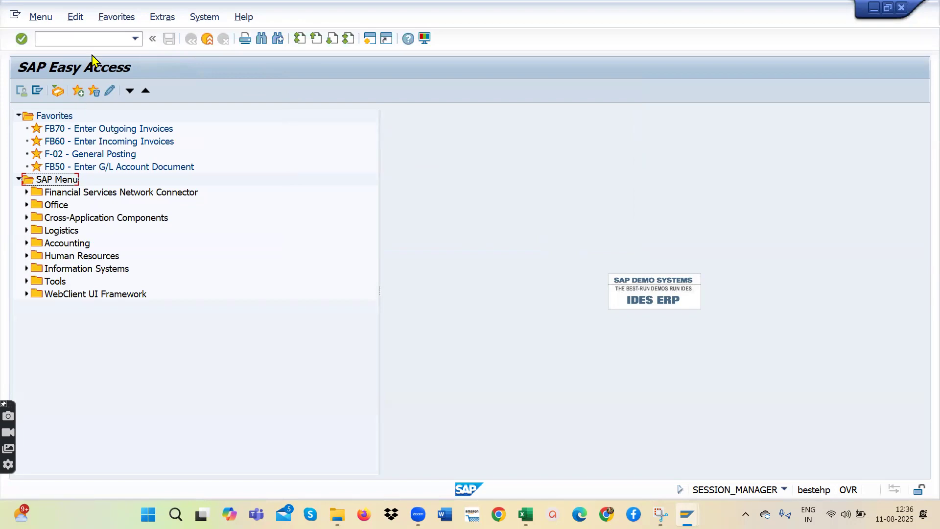
# - Enable the setting "Do not display menu, only display favorites" for SAP Easy Access and confirm
pyautogui.click(165, 22)
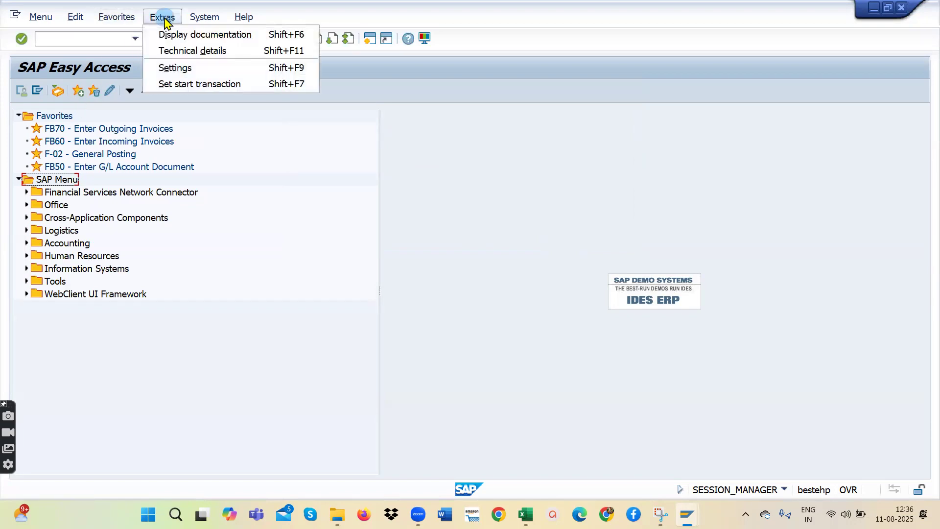
pyautogui.click(176, 70)
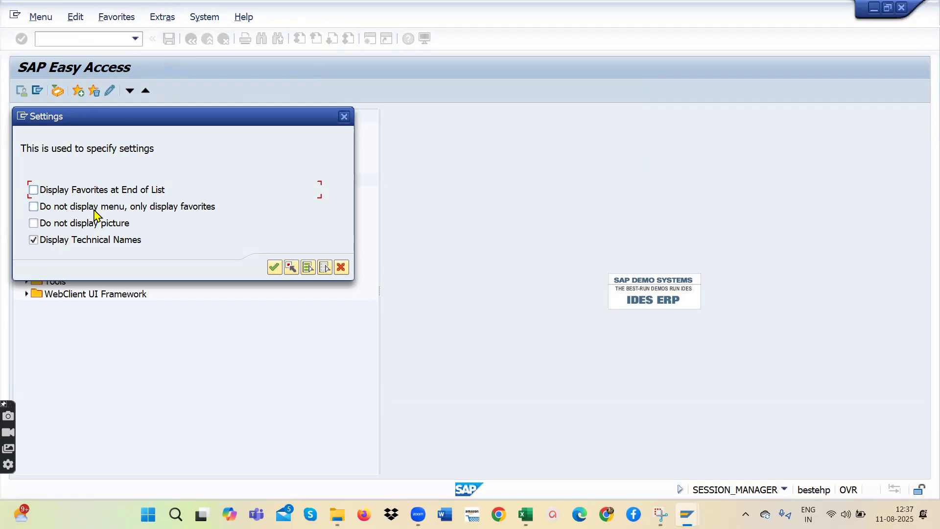
pyautogui.click(34, 206)
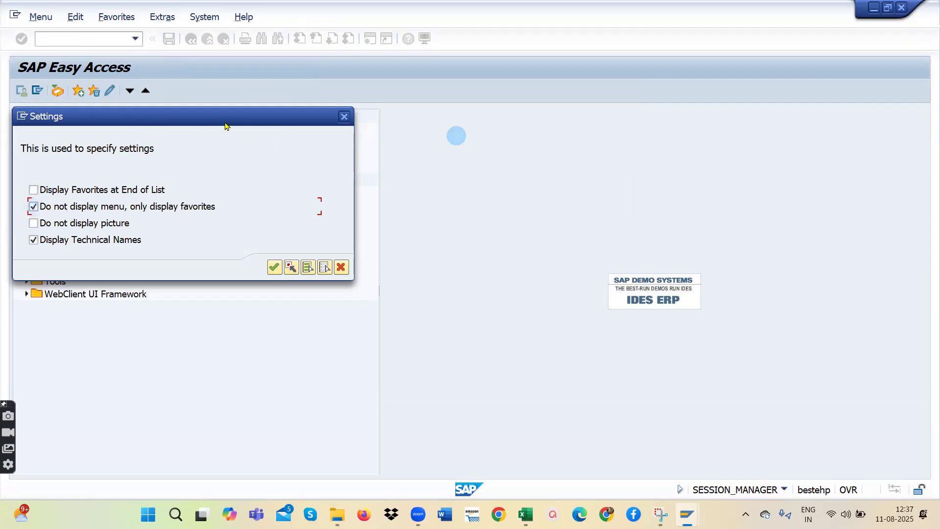
pyautogui.moveTo(225, 126); pyautogui.dragTo(558, 124)
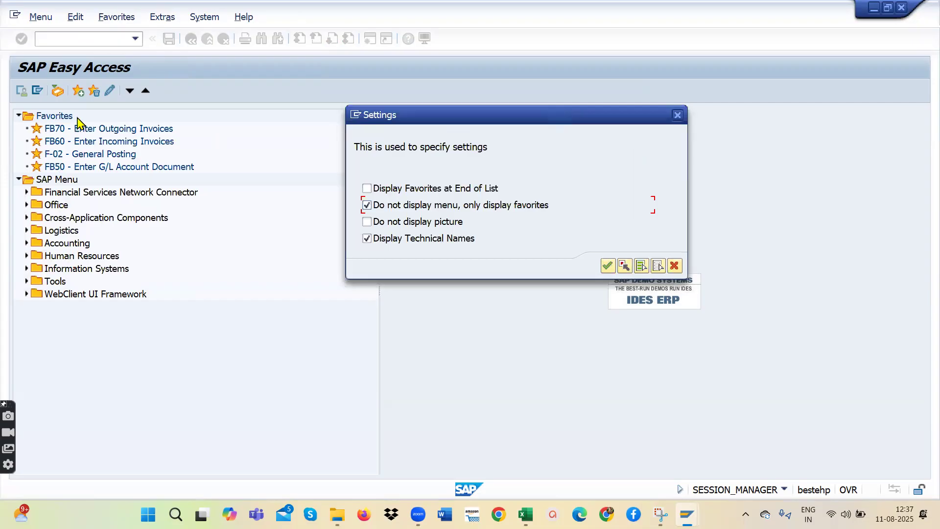
pyautogui.click(607, 266)
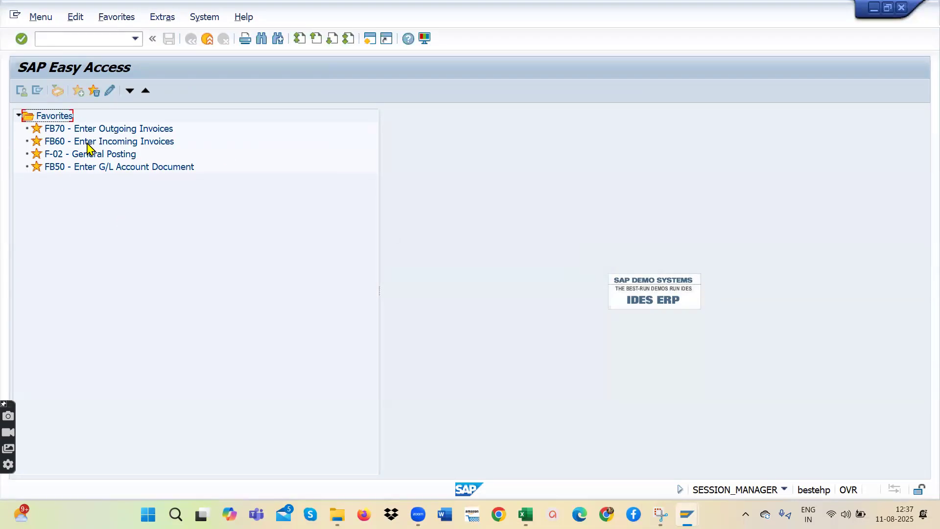
# - Disable the setting "Do not display menu, only display favorites" for SAP Easy Access and confirm
pyautogui.click(161, 18)
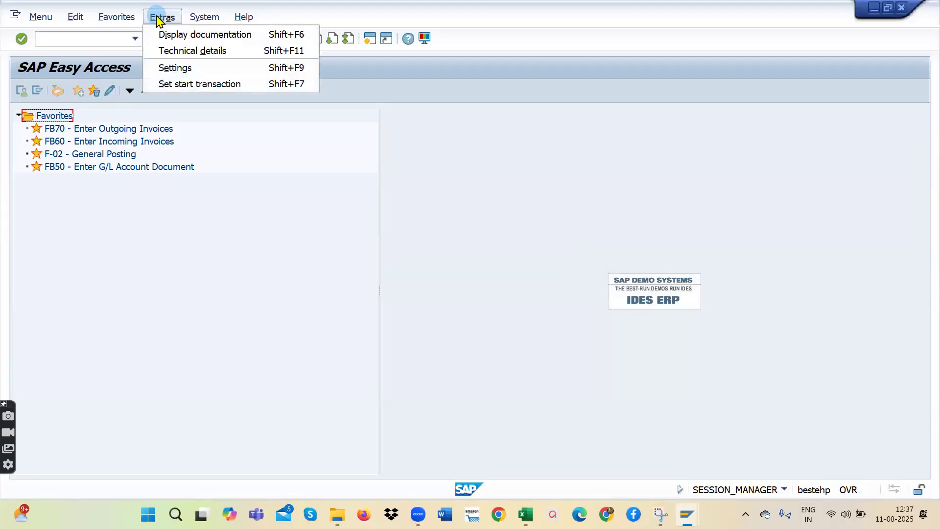
pyautogui.click(187, 68)
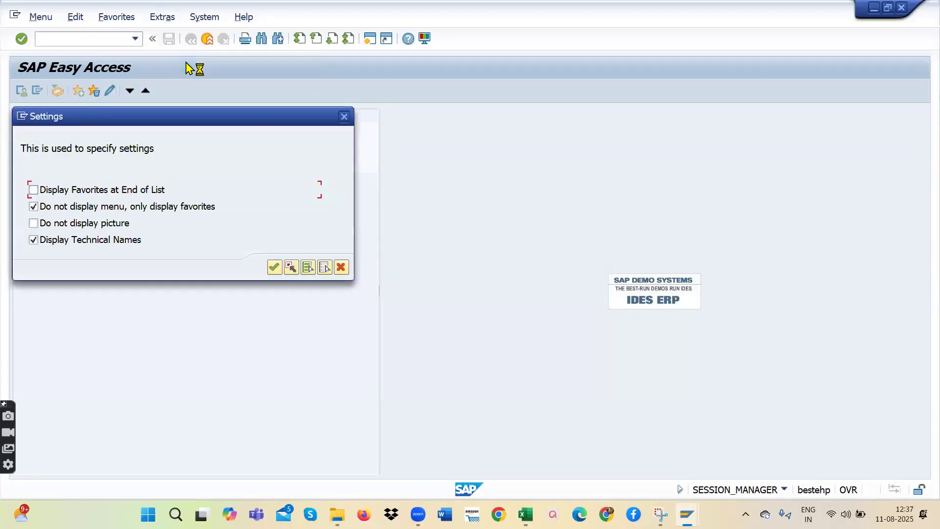
pyautogui.click(63, 210)
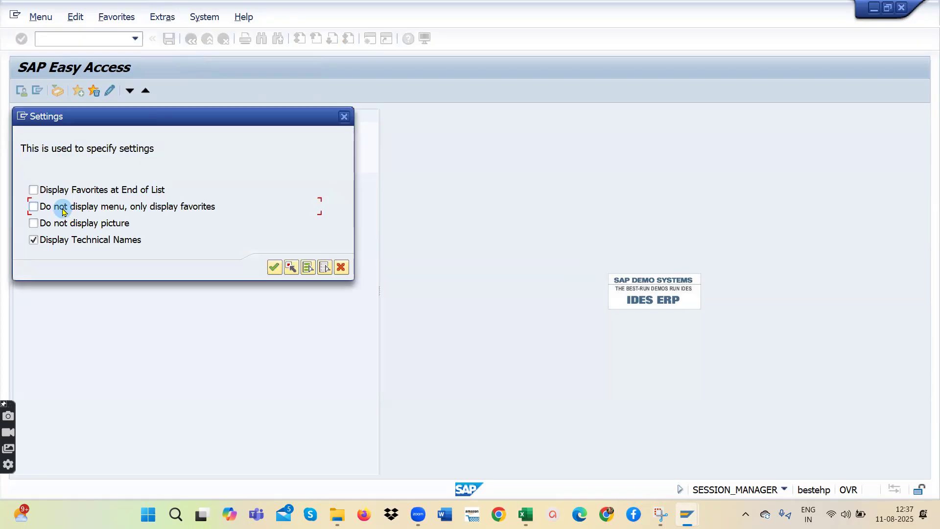
pyautogui.moveTo(211, 122); pyautogui.dragTo(491, 95)
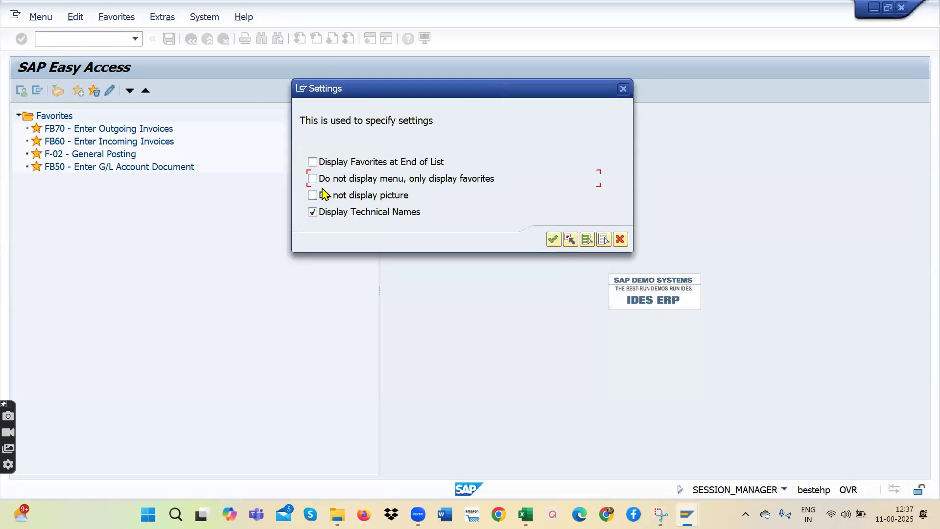
pyautogui.click(553, 239)
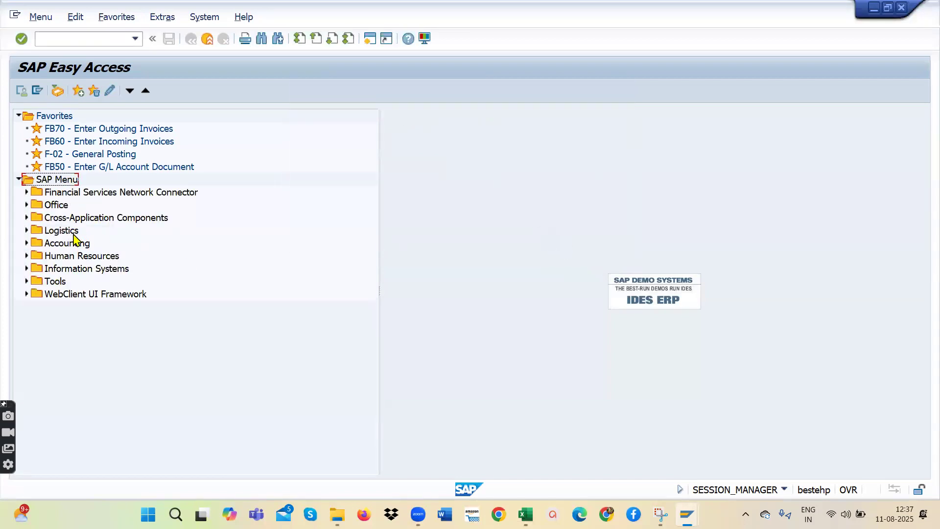
# - Enable the "Do not display picture" setting for SAP Easy Access and confirm
pyautogui.click(164, 17)
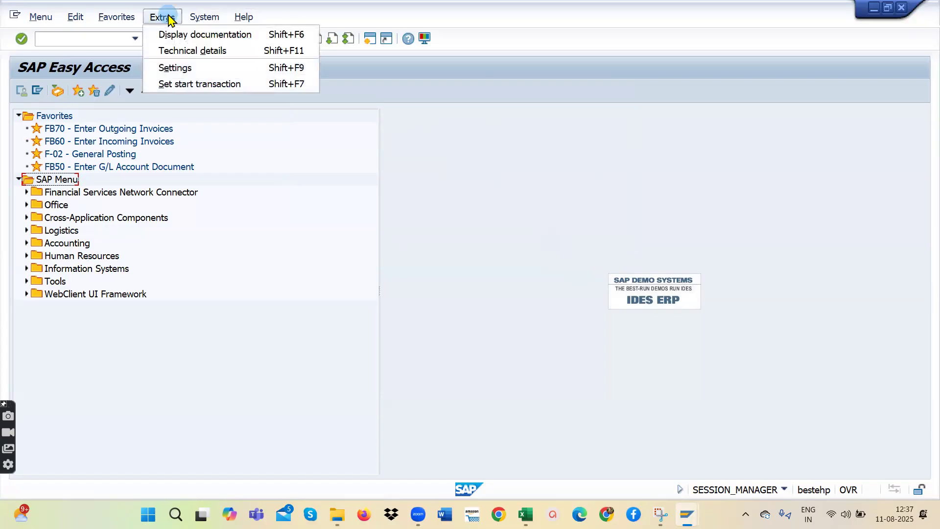
pyautogui.click(173, 69)
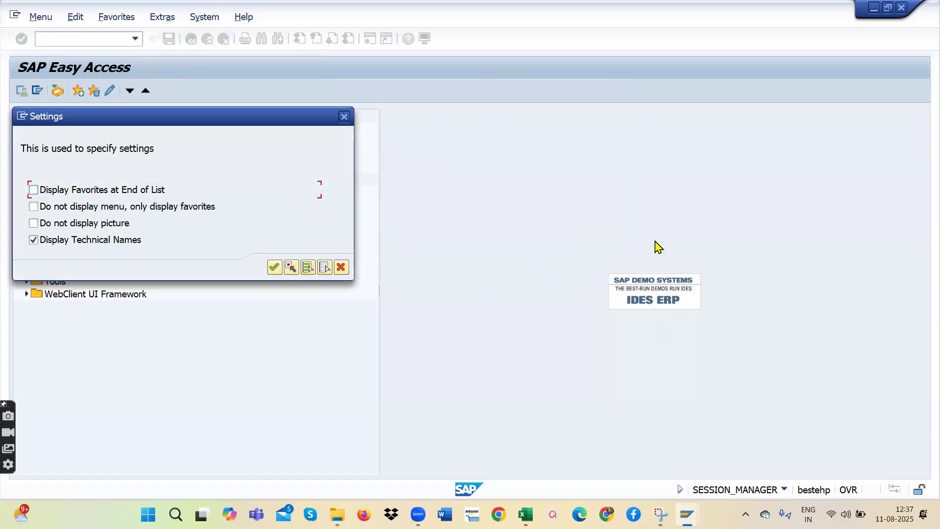
pyautogui.click(83, 227)
pyautogui.click(275, 267)
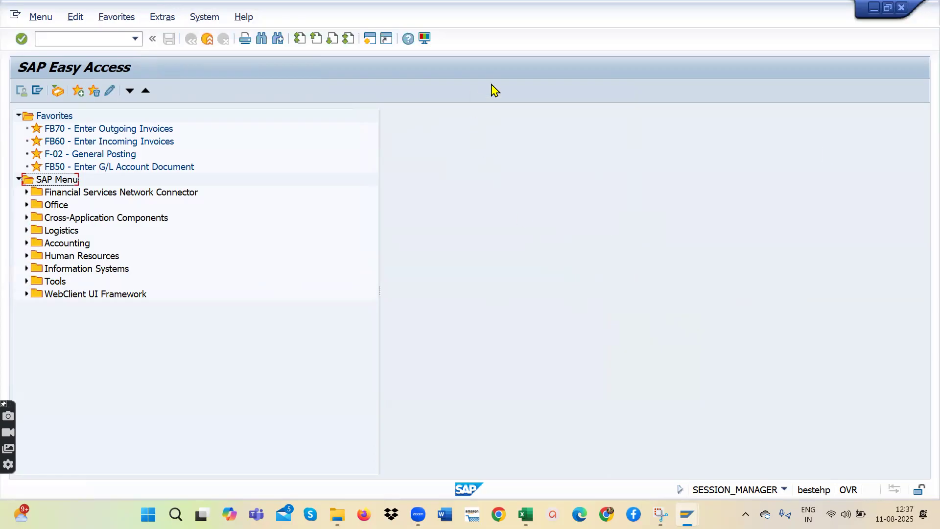
# - Disable the "Do not display picture" setting for SAP Easy Access and confirm
pyautogui.click(162, 16)
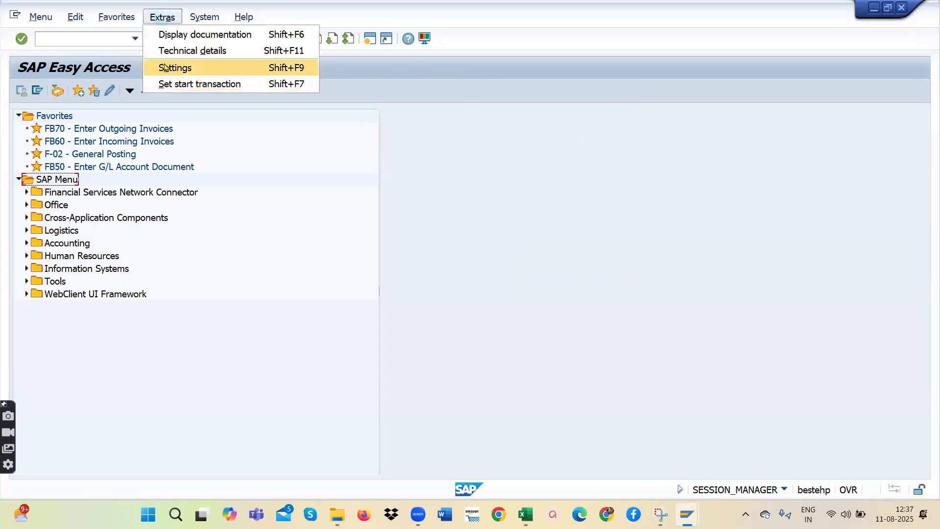
pyautogui.click(164, 67)
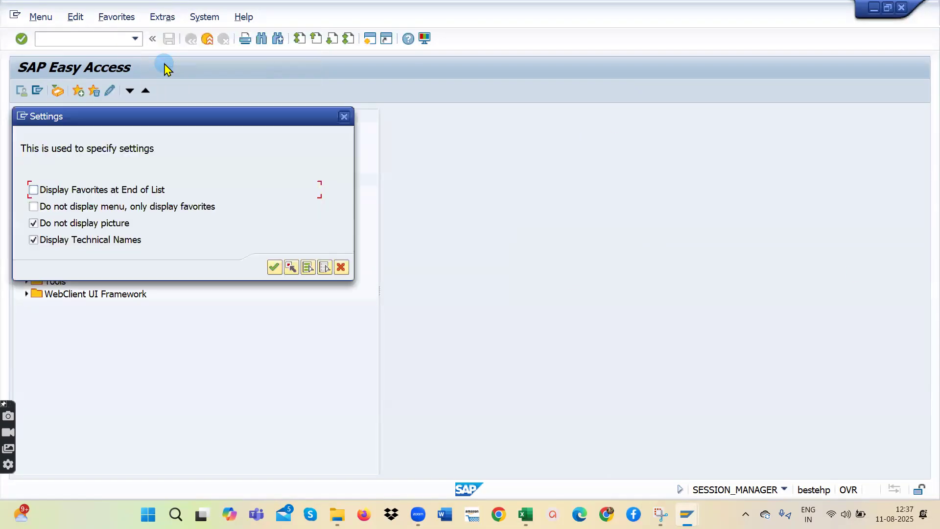
pyautogui.click(33, 223)
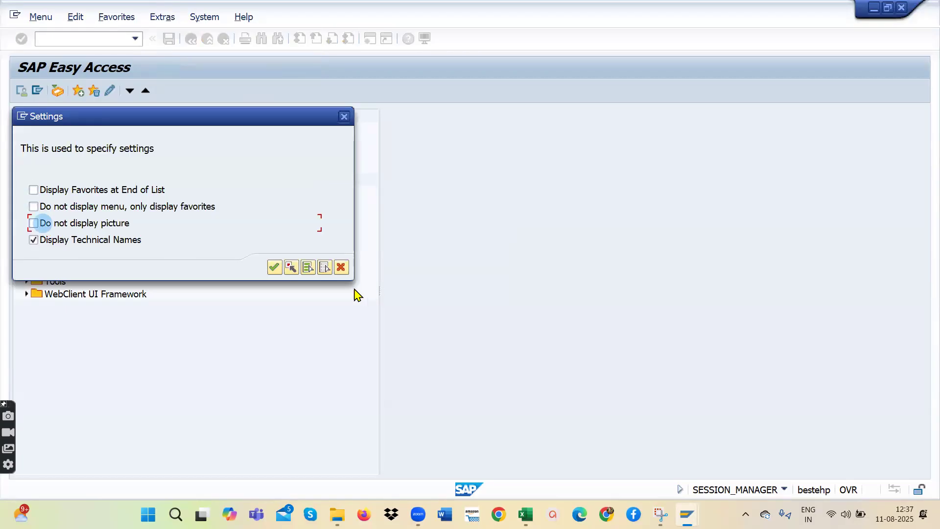
pyautogui.click(274, 267)
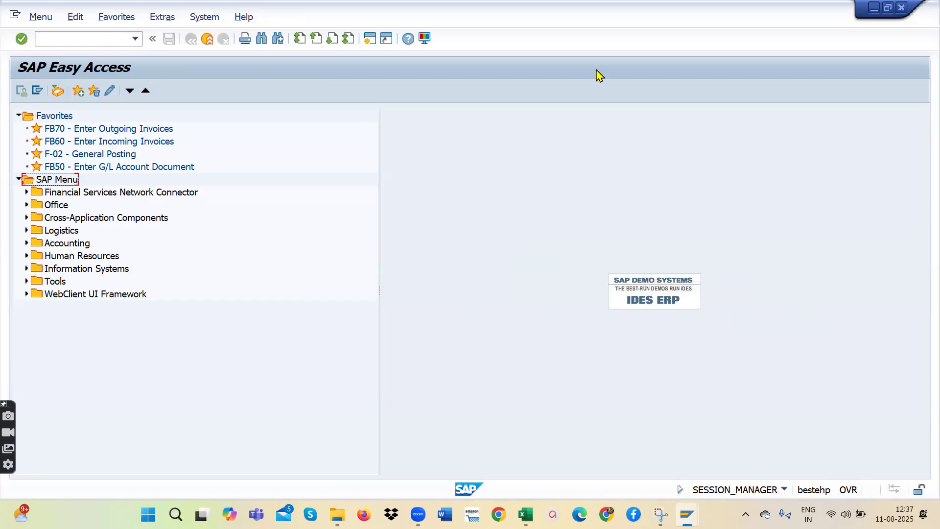
# - In the SAP GUI options' font settings, set the monospaced font to Courier New at size 14 and apply it
pyautogui.click(424, 40)
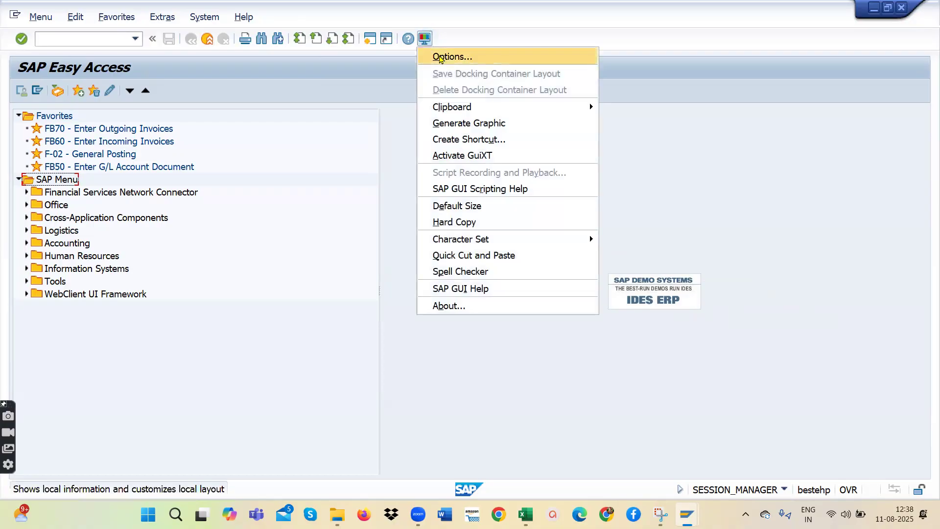
pyautogui.click(440, 57)
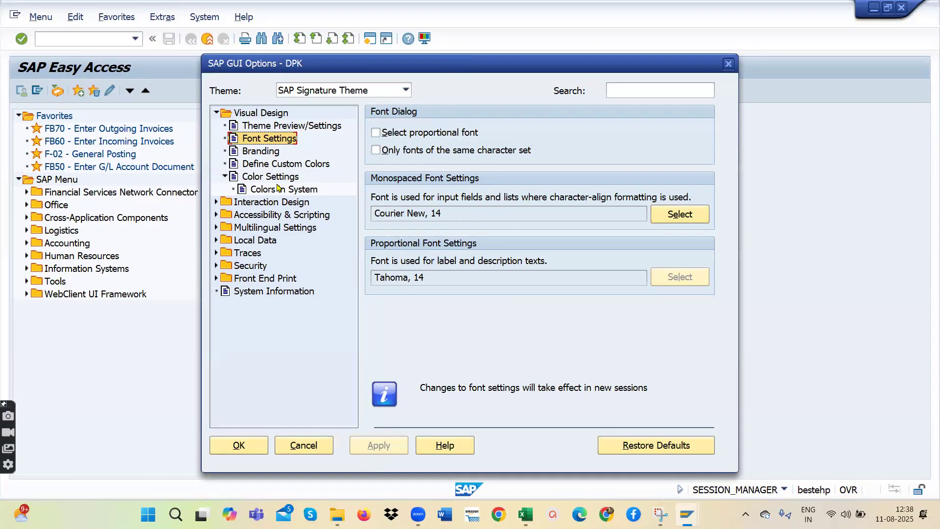
pyautogui.click(264, 140)
pyautogui.click(682, 215)
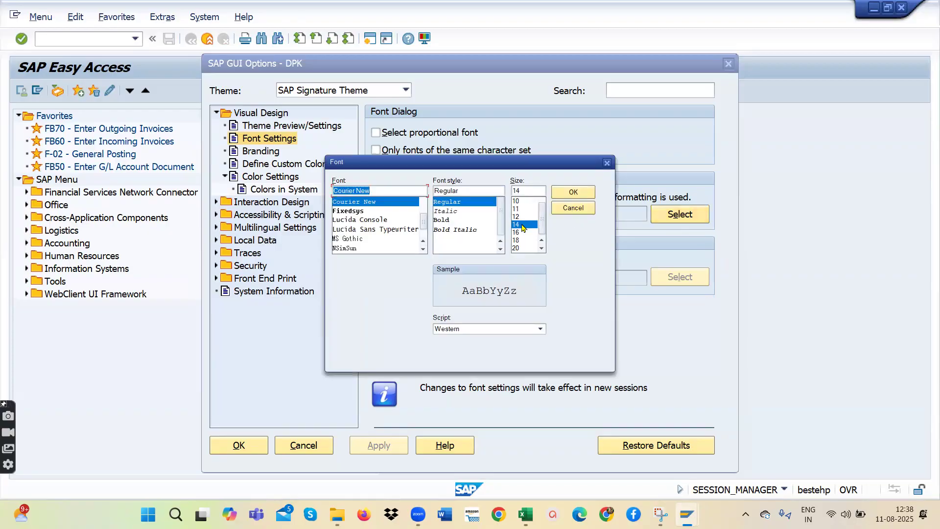
pyautogui.click(521, 225)
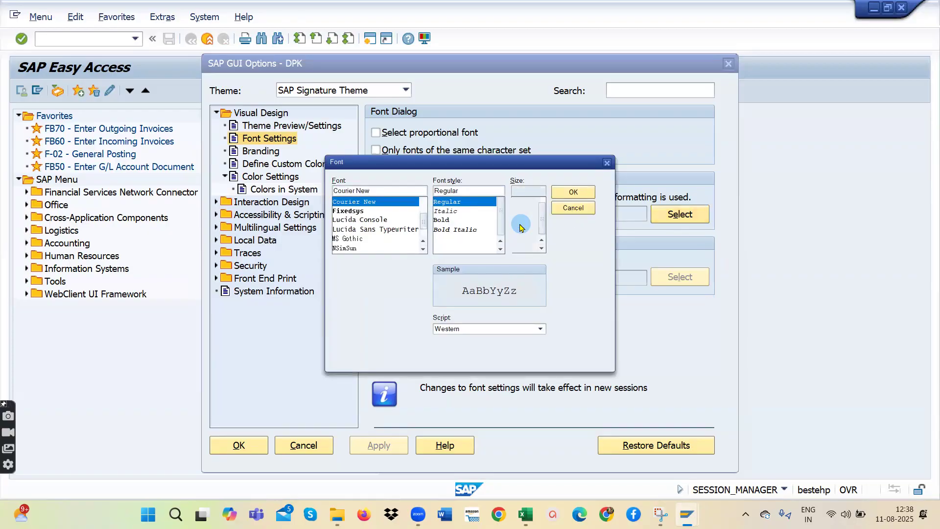
pyautogui.click(574, 193)
pyautogui.click(379, 447)
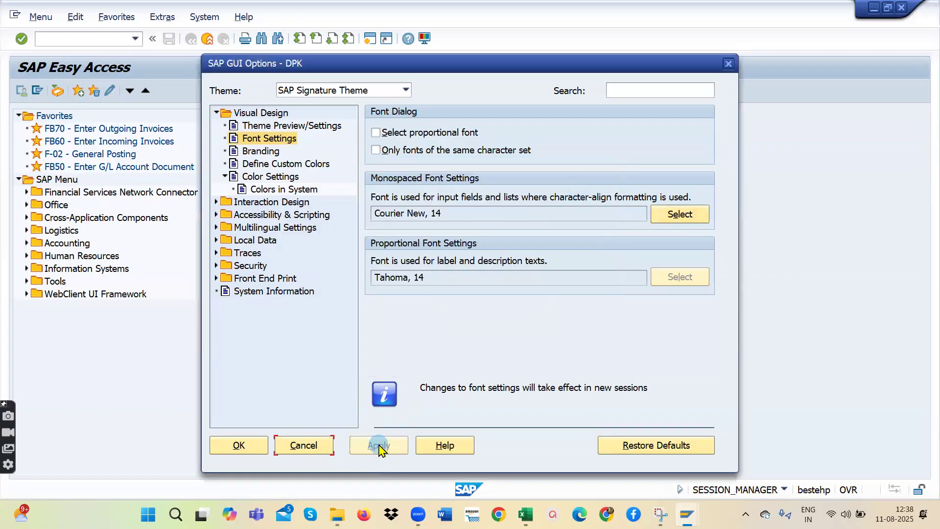
# - Reopen the SAP GUI font settings, reselect size 14 for the monospaced Courier New font, apply it and close the options
pyautogui.click(249, 446)
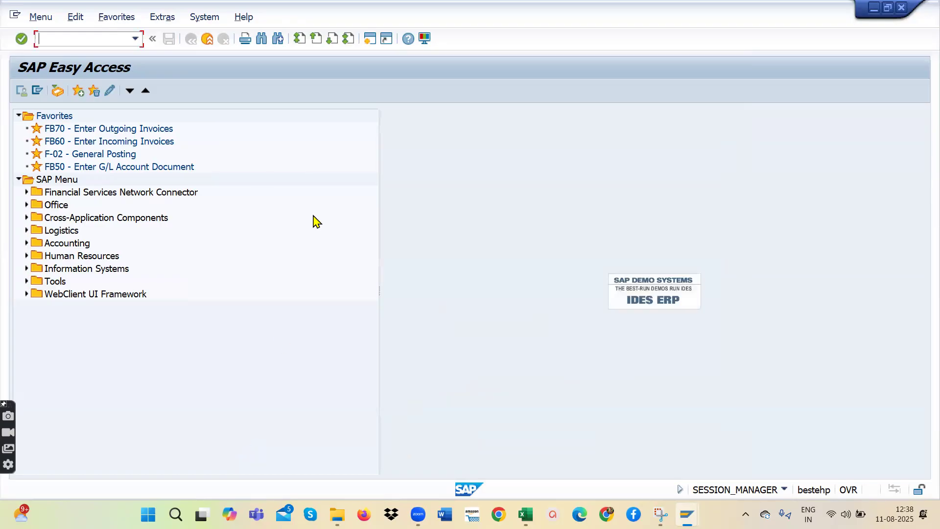
pyautogui.click(424, 38)
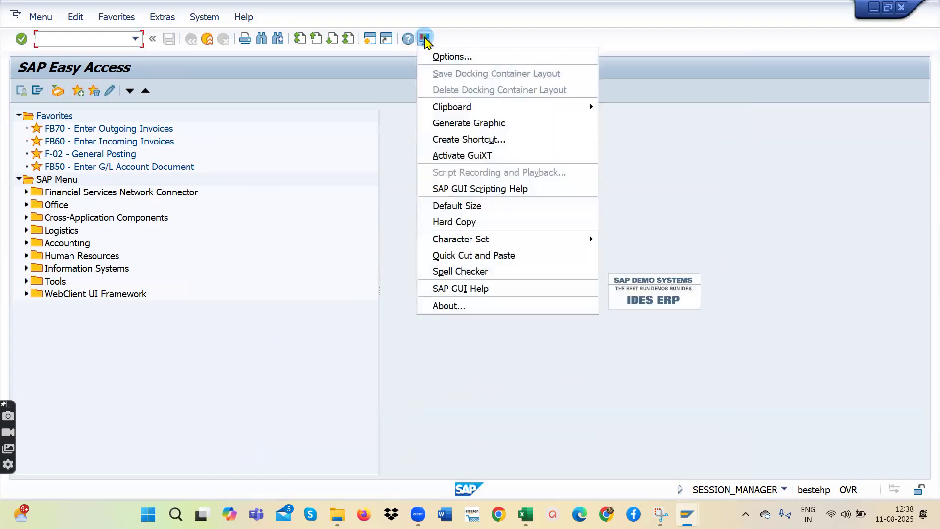
pyautogui.click(443, 58)
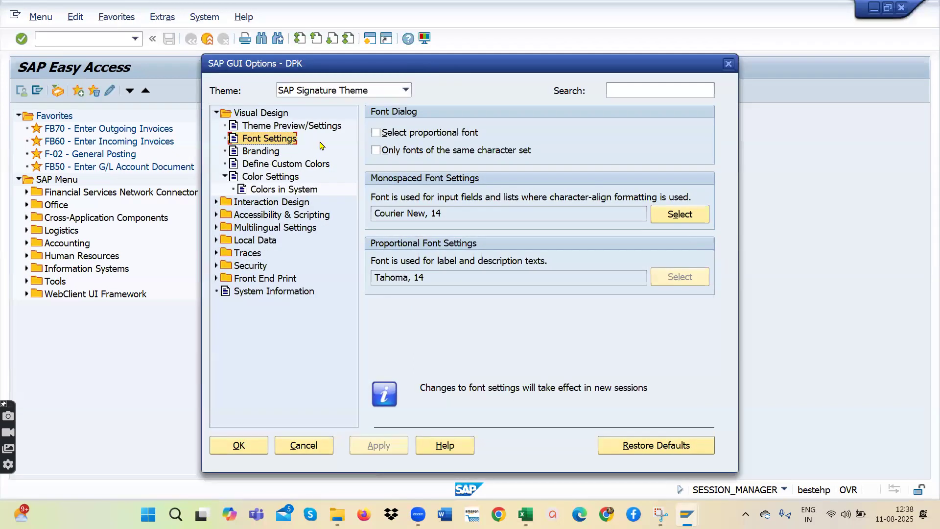
pyautogui.click(679, 214)
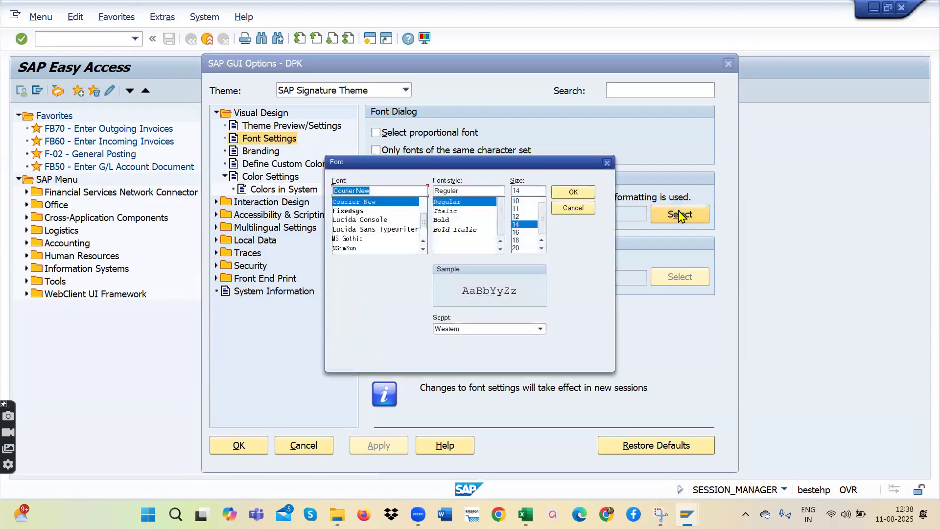
pyautogui.click(520, 224)
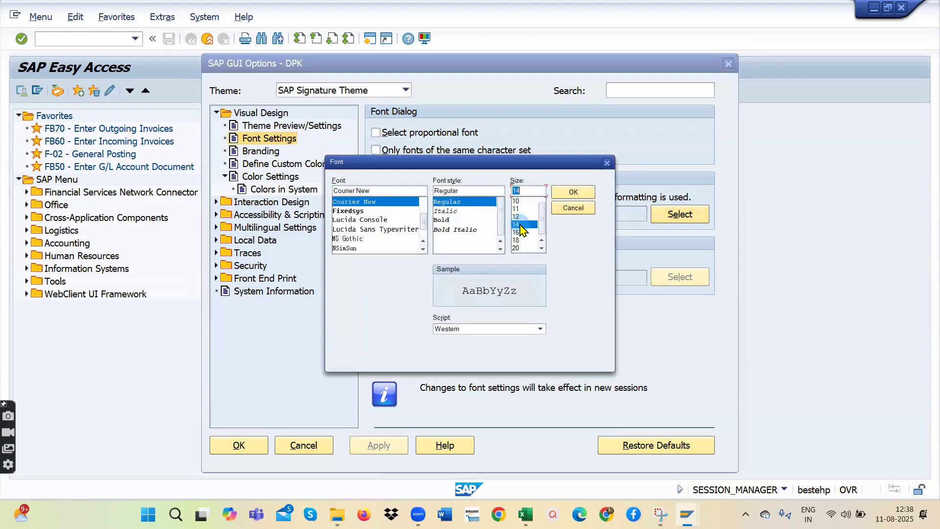
pyautogui.click(585, 196)
pyautogui.click(384, 446)
pyautogui.click(249, 448)
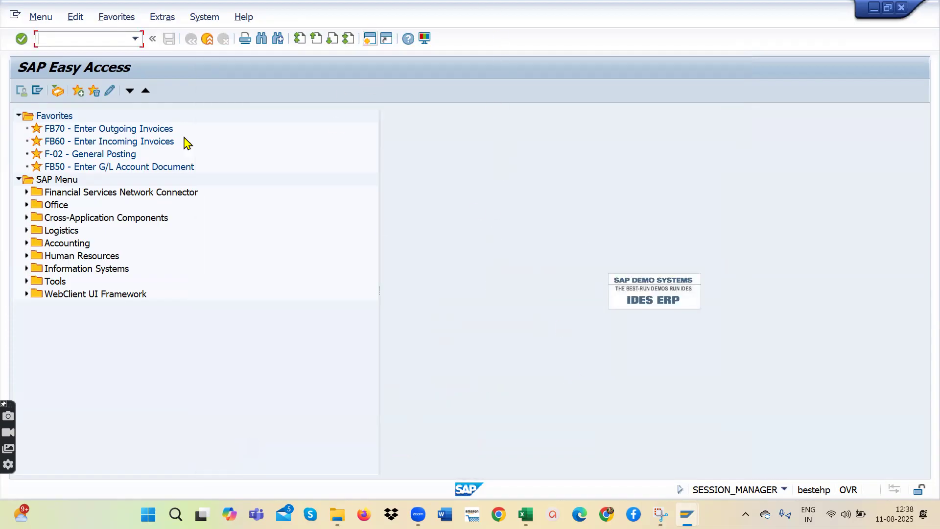
# - Set the theme's default color to SAP Gold in the SAP GUI color settings, apply it and close the options
pyautogui.click(424, 38)
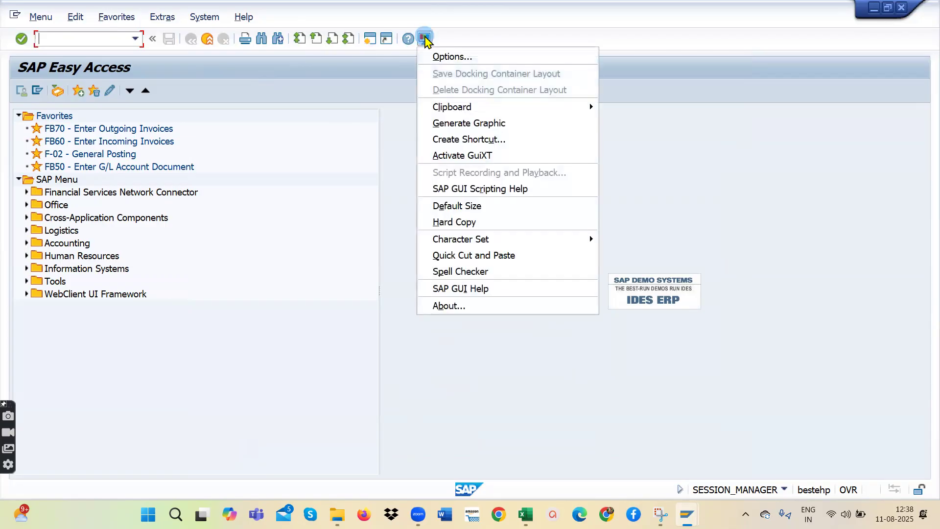
pyautogui.click(452, 57)
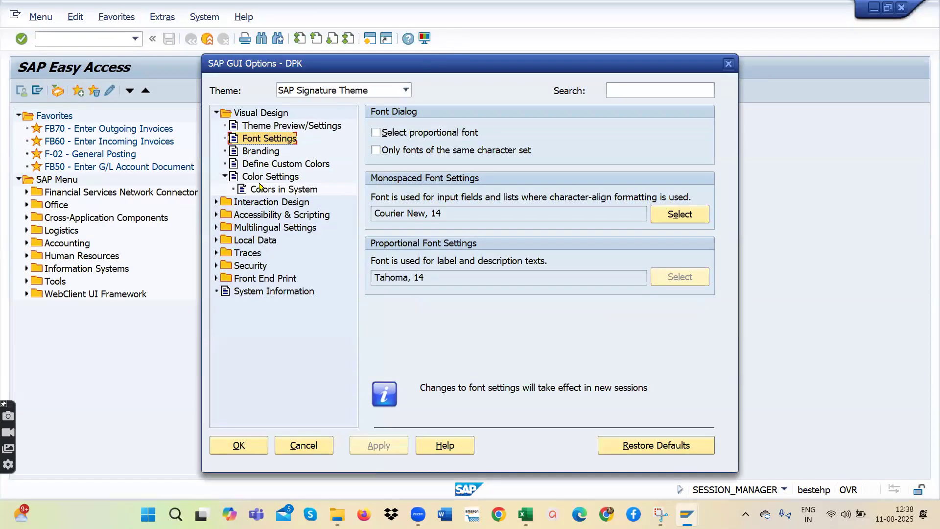
pyautogui.click(267, 176)
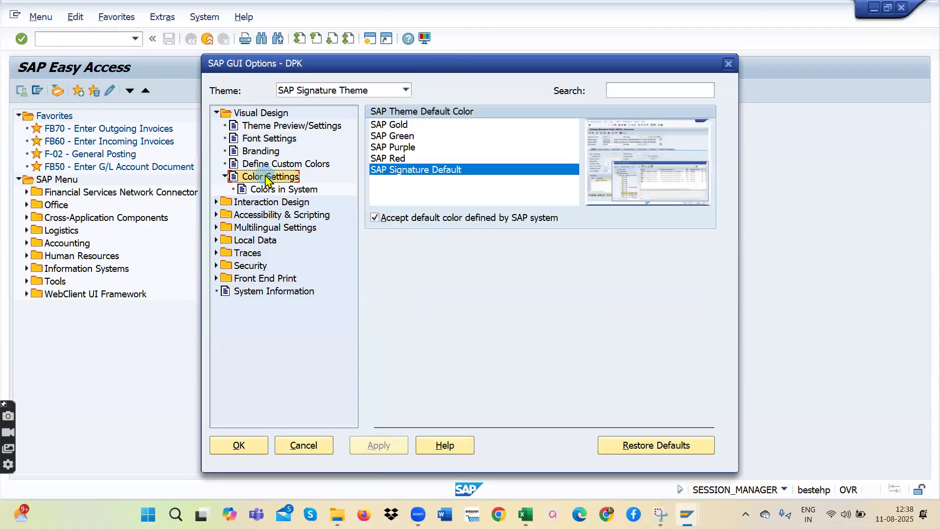
pyautogui.click(406, 126)
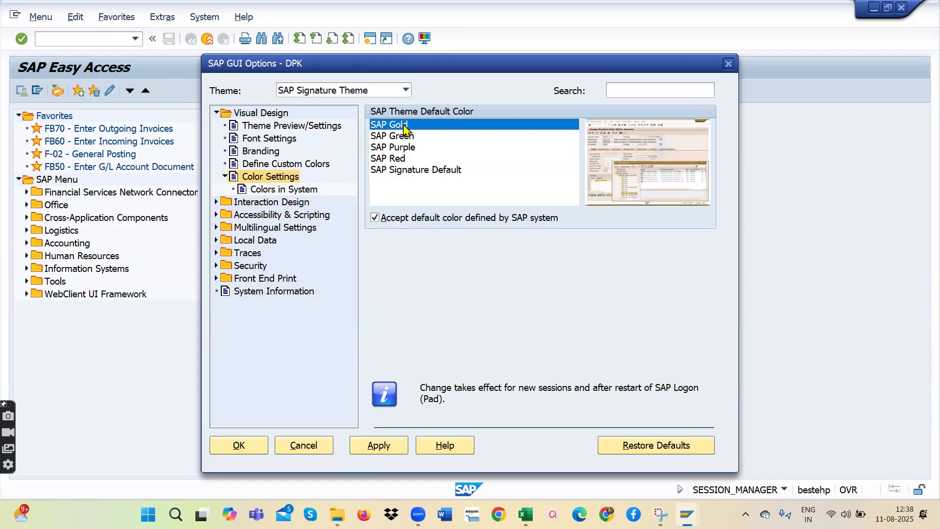
pyautogui.click(376, 444)
pyautogui.click(236, 447)
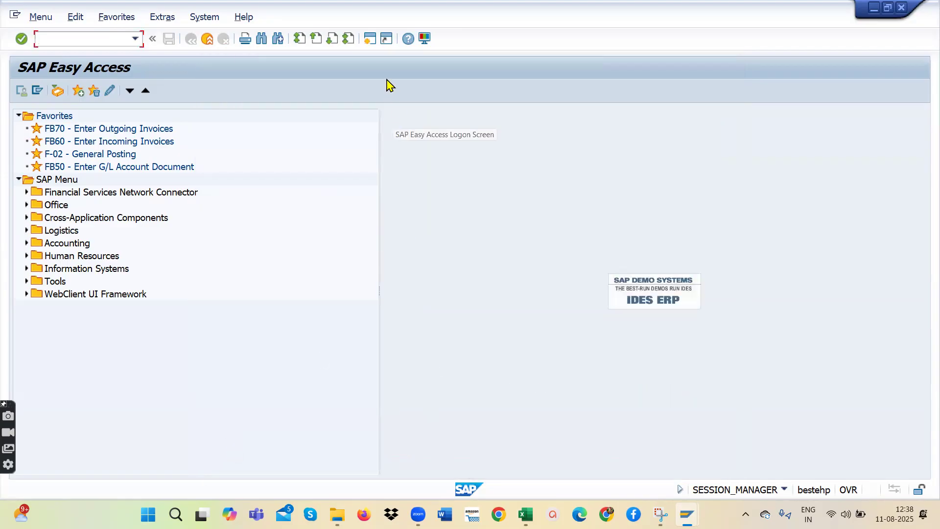
# - Open two new SAP sessions in succession and close the second one
pyautogui.click(369, 39)
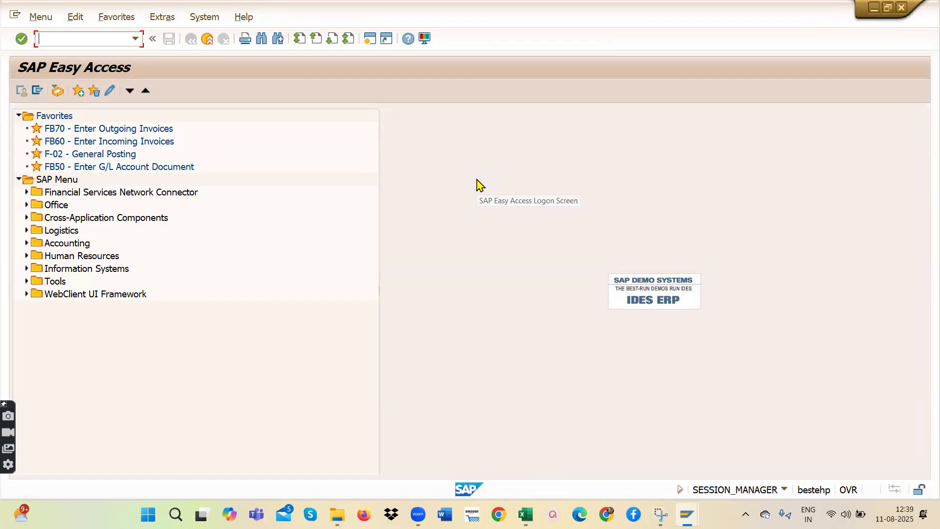
pyautogui.click(369, 39)
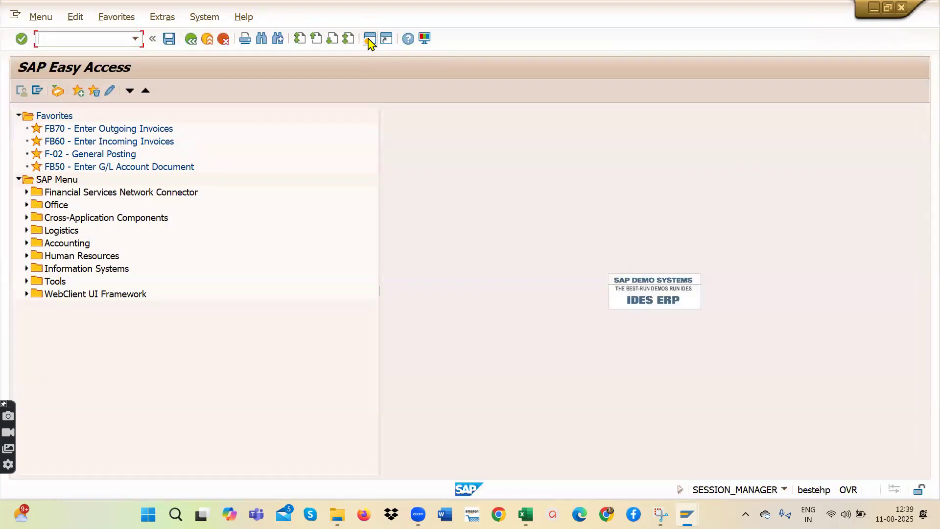
pyautogui.click(912, 9)
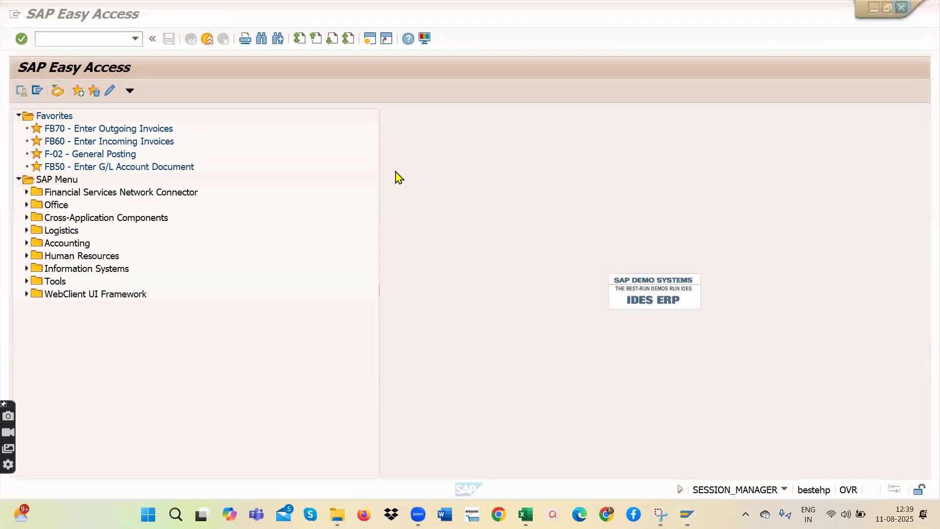
# - Change the theme's default color to SAP Green in the SAP GUI options and open a new session
pyautogui.click(425, 39)
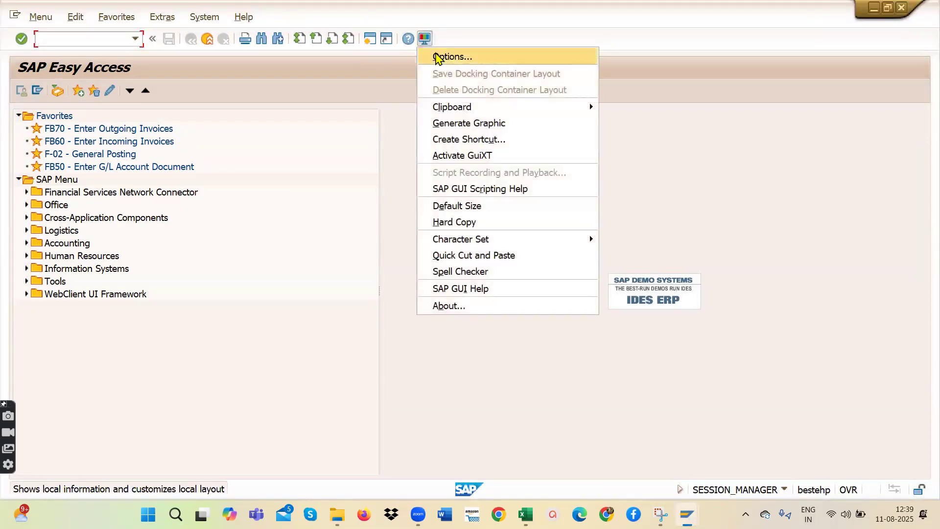
pyautogui.click(442, 58)
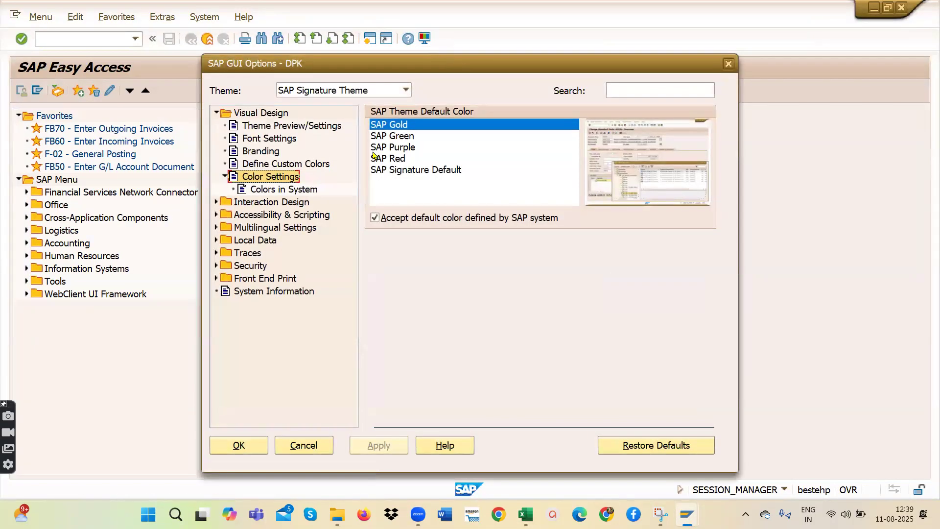
pyautogui.click(401, 138)
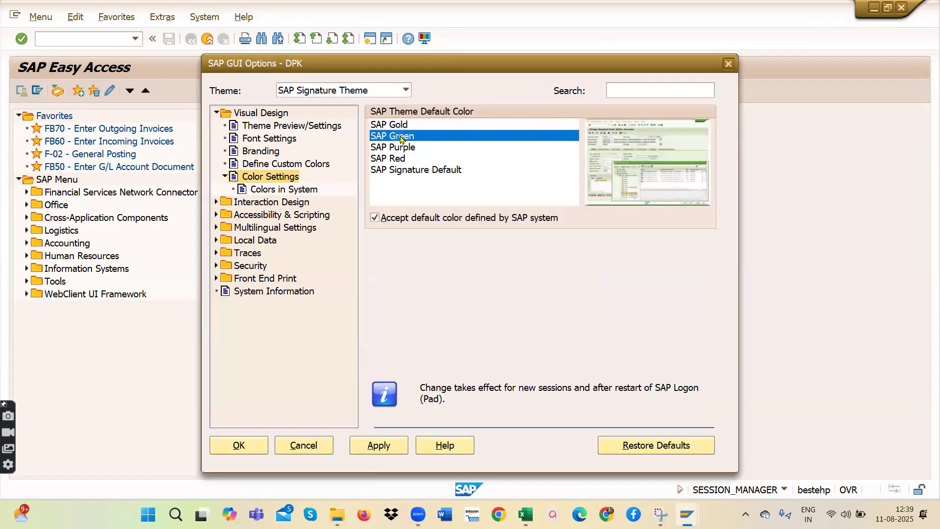
pyautogui.click(377, 445)
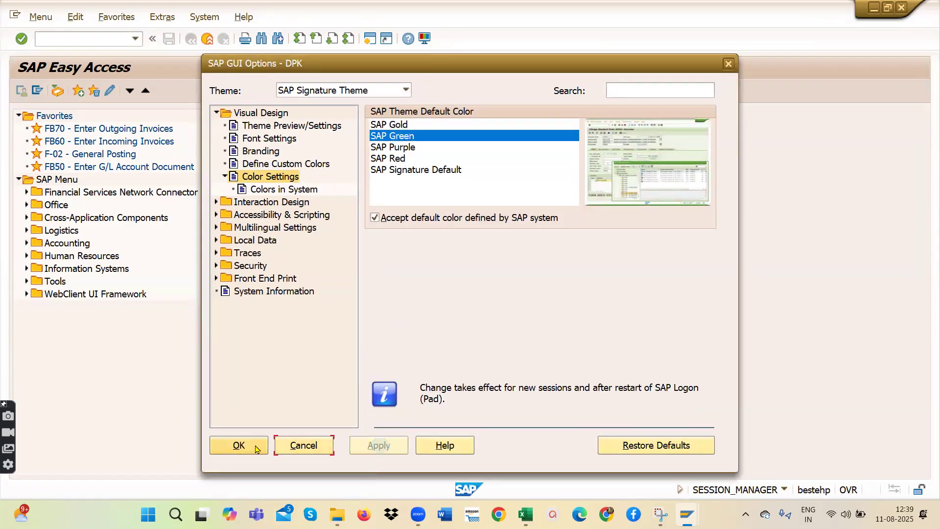
pyautogui.click(240, 445)
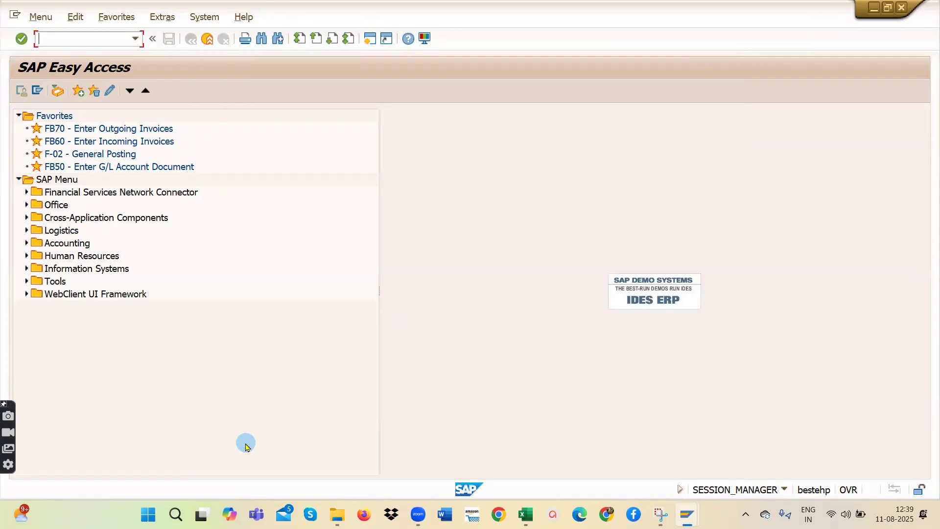
pyautogui.click(370, 42)
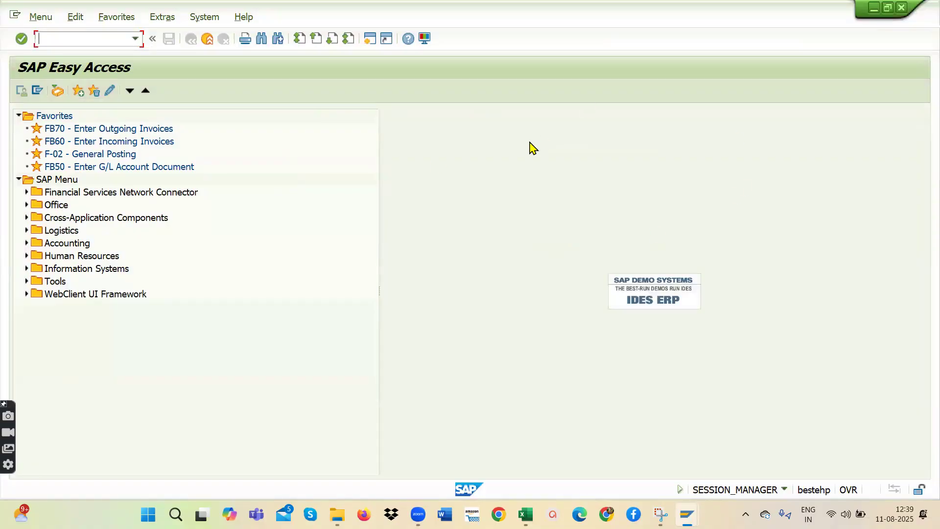
# - Change the theme's default color to SAP Purple in the SAP GUI options and open a new session
pyautogui.click(426, 41)
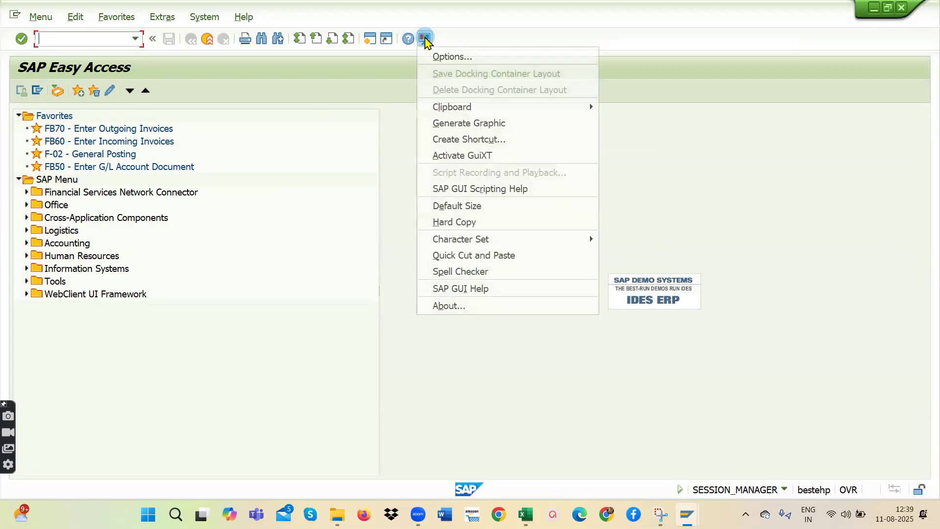
pyautogui.click(445, 58)
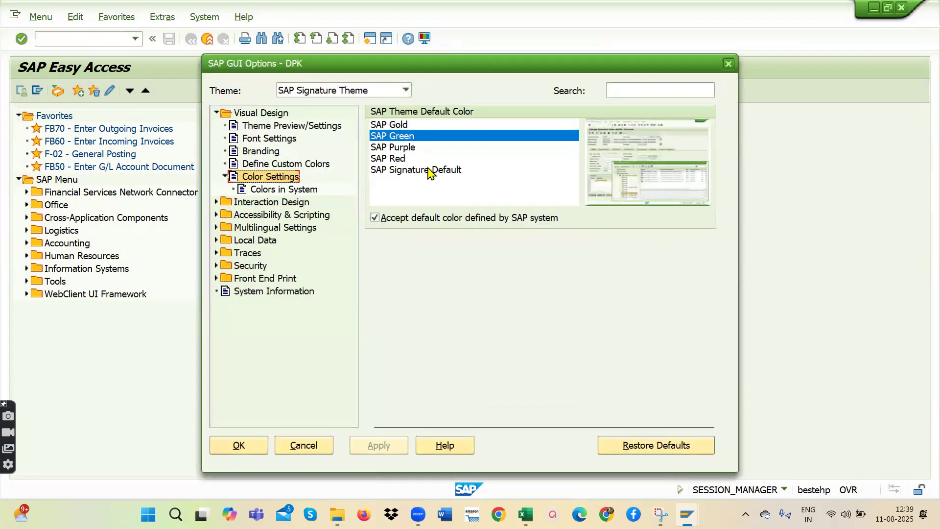
pyautogui.click(397, 147)
pyautogui.click(380, 447)
pyautogui.click(243, 446)
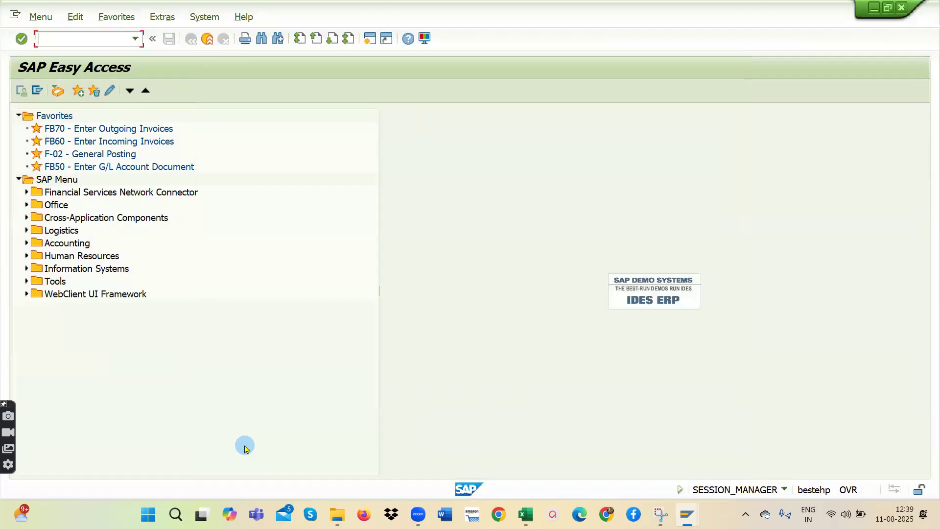
pyautogui.click(369, 39)
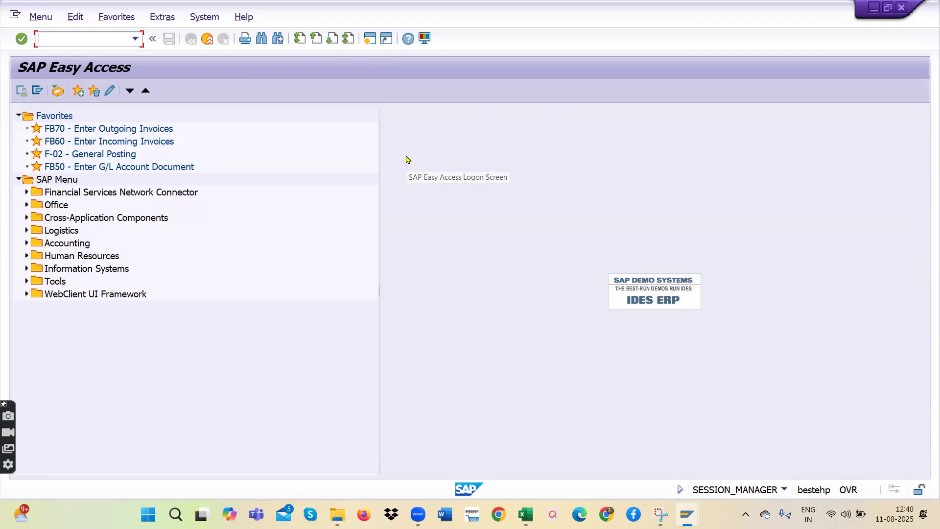
# - Open a further purple session and switch through the open purple, green and gold SAP Easy Access sessions
pyautogui.click(371, 39)
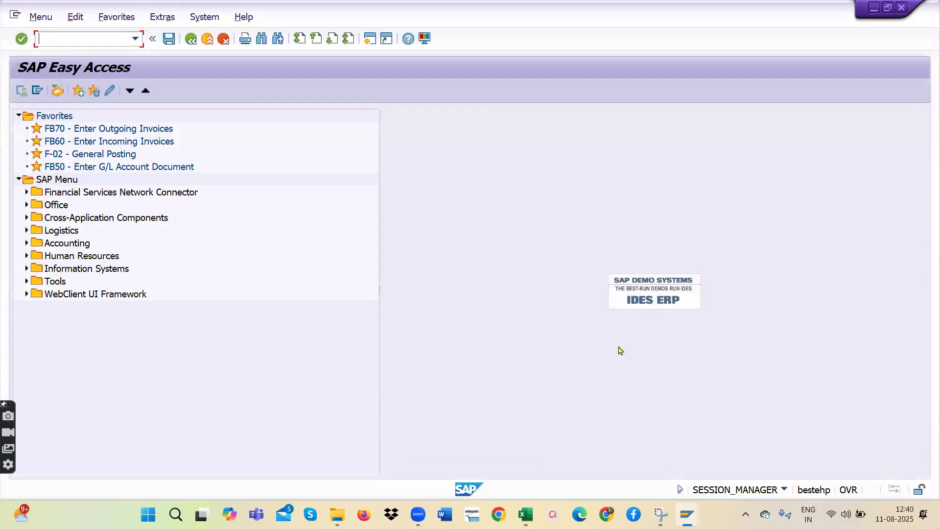
pyautogui.moveTo(695, 513)
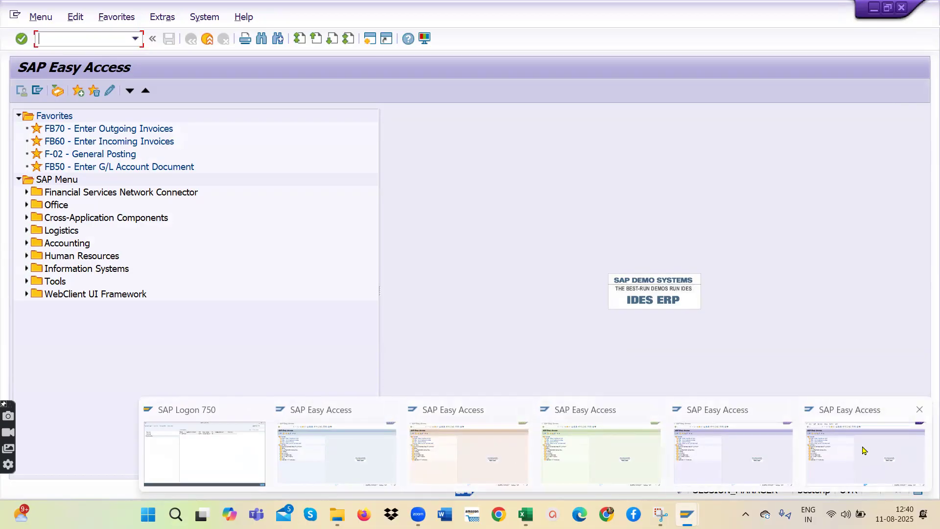
pyautogui.click(682, 449)
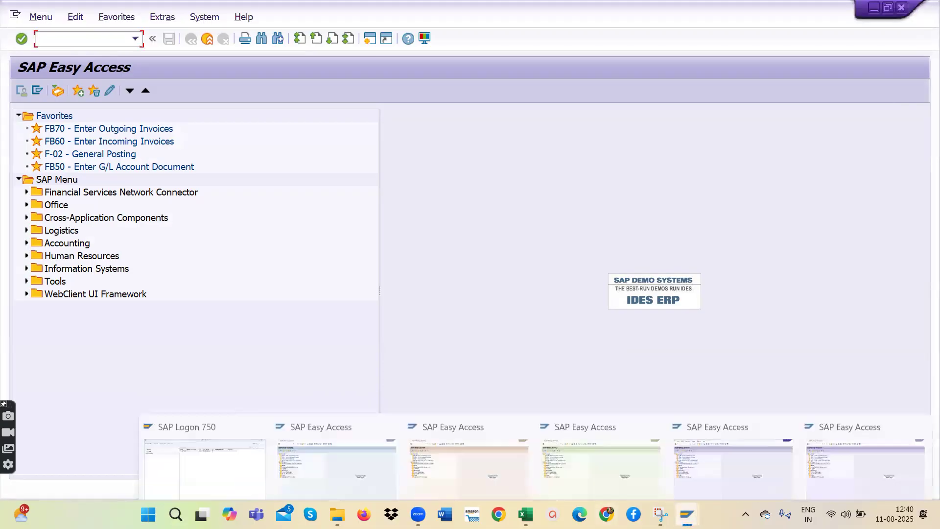
pyautogui.click(610, 474)
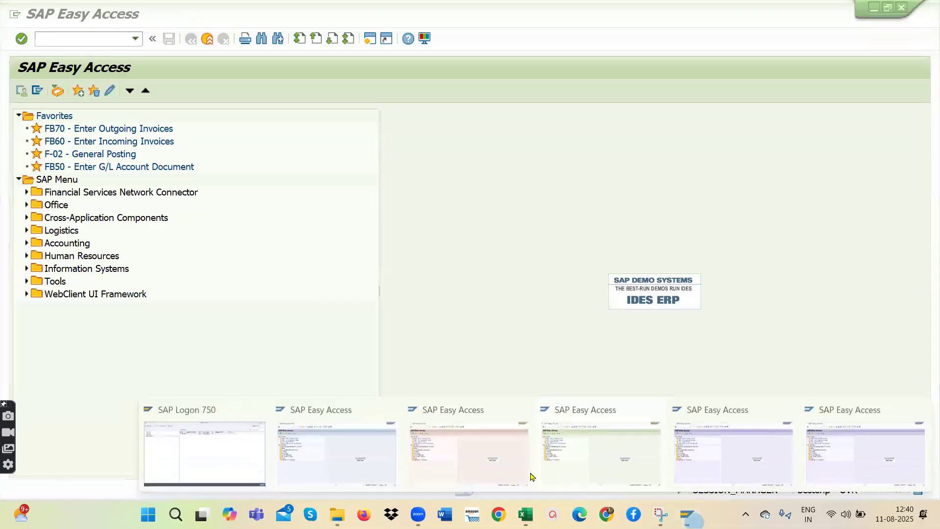
pyautogui.click(476, 459)
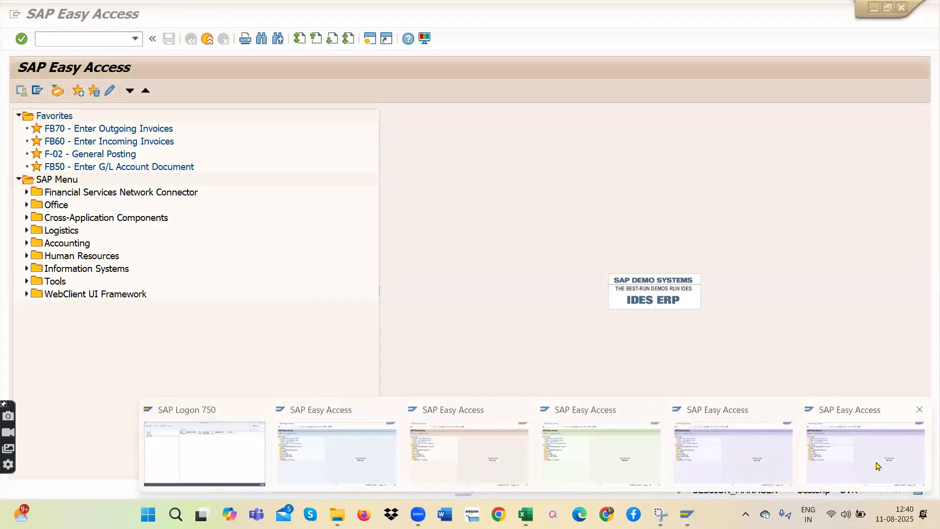
# - Open one more session from a purple window, try to open another one and dismiss the information dialog
pyautogui.click(370, 39)
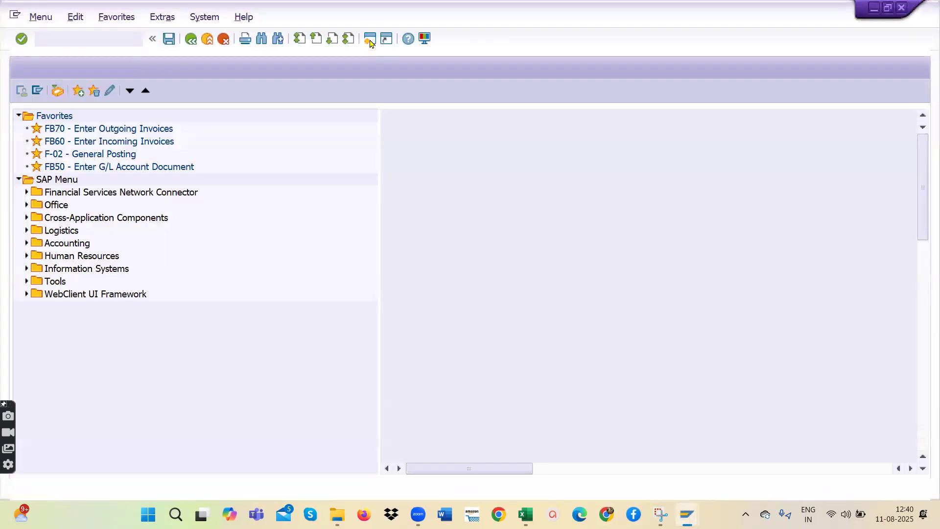
pyautogui.moveTo(686, 514)
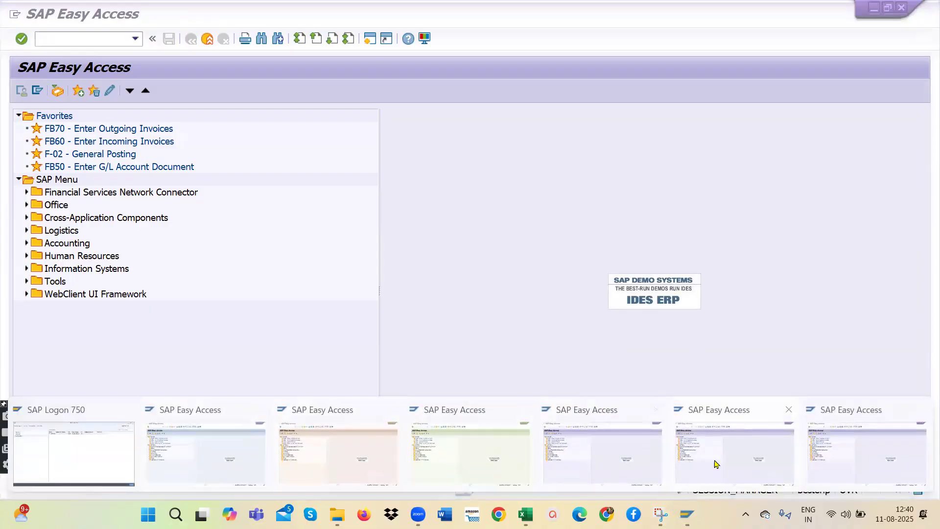
pyautogui.click(370, 41)
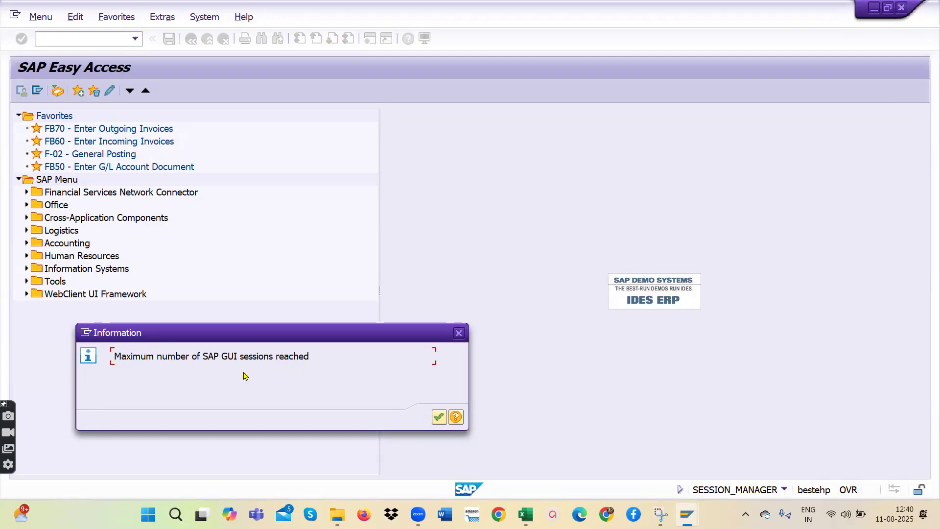
pyautogui.click(458, 332)
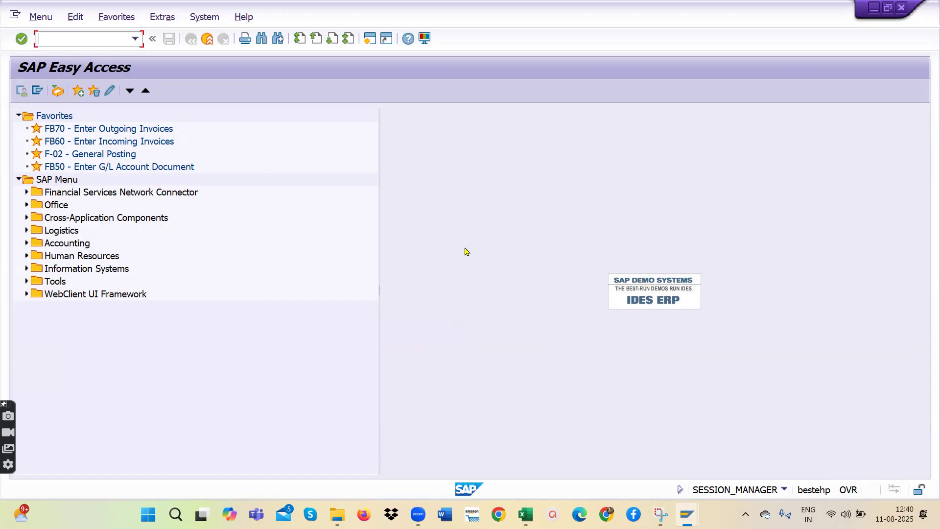
# - Close all extra SAP Easy Access sessions except the original blue one and bring that session to the front
pyautogui.click(686, 514)
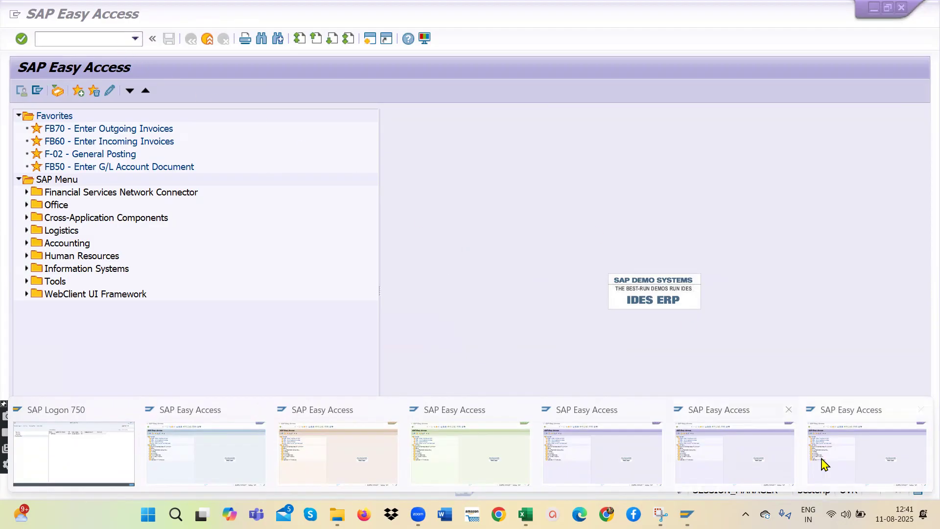
pyautogui.click(918, 414)
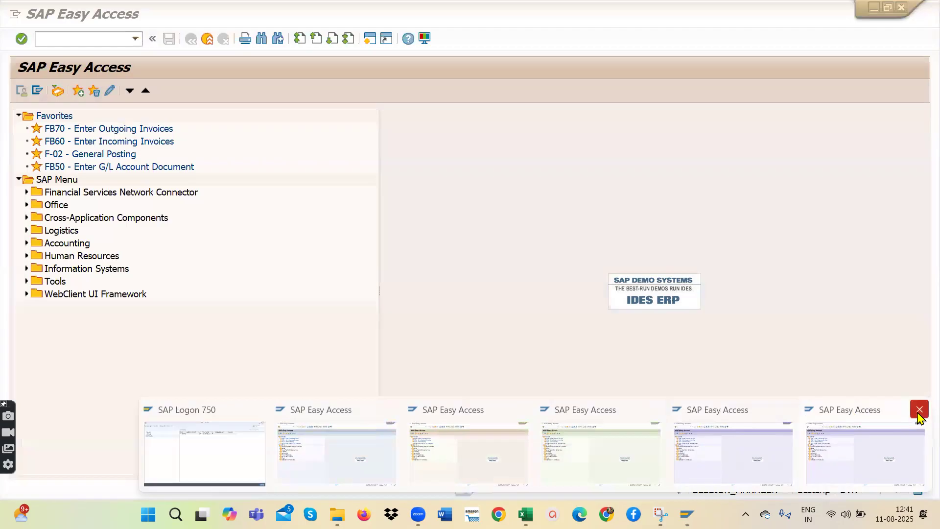
pyautogui.click(918, 414)
pyautogui.click(918, 413)
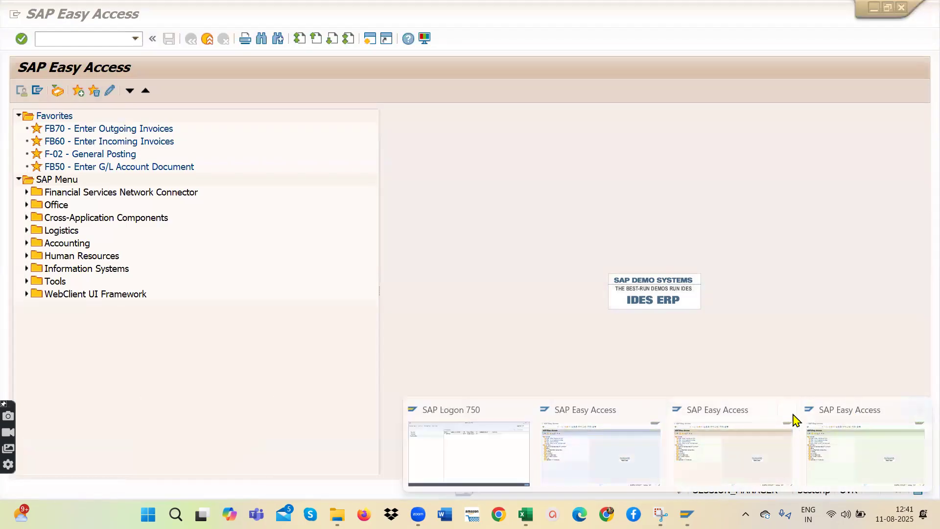
pyautogui.click(787, 416)
pyautogui.click(872, 408)
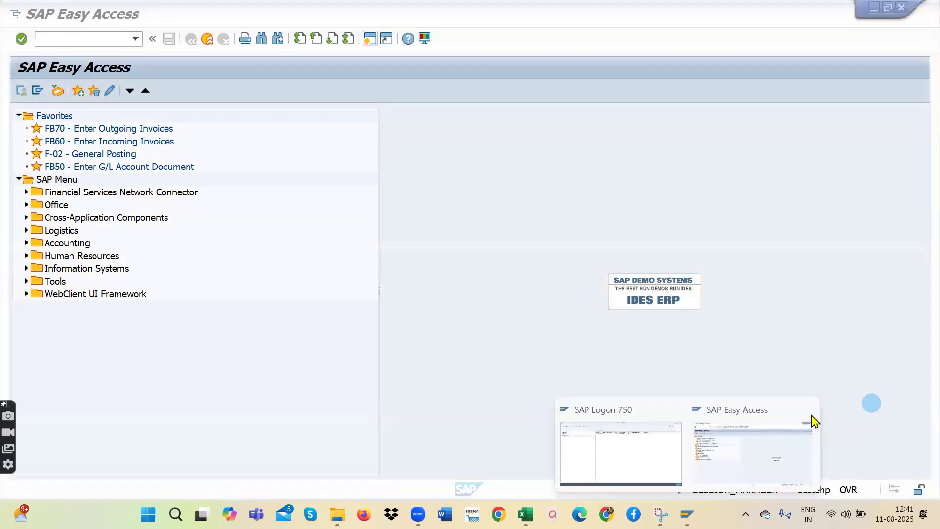
pyautogui.click(739, 455)
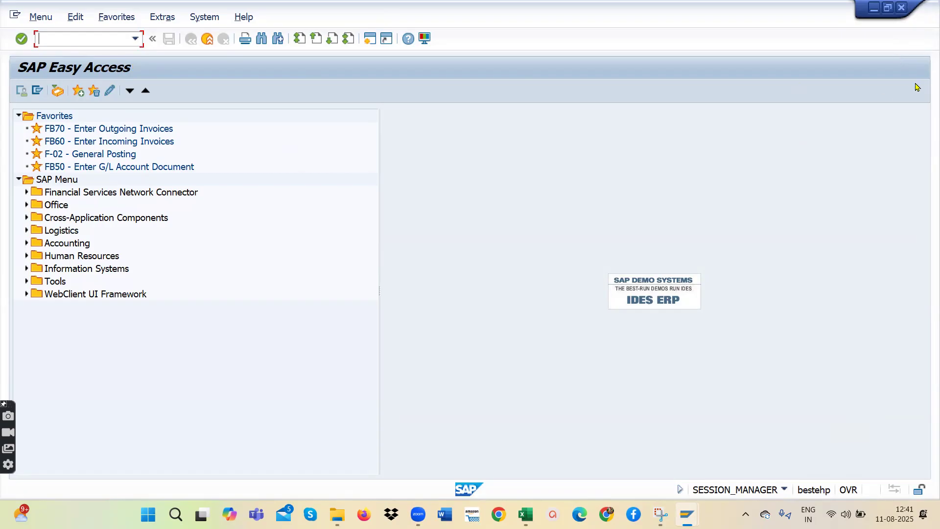
pyautogui.click(435, 237)
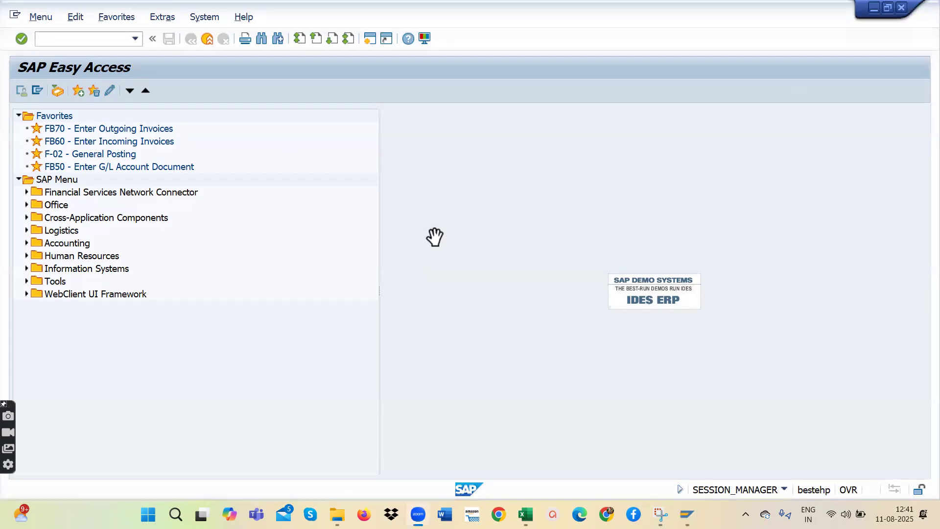